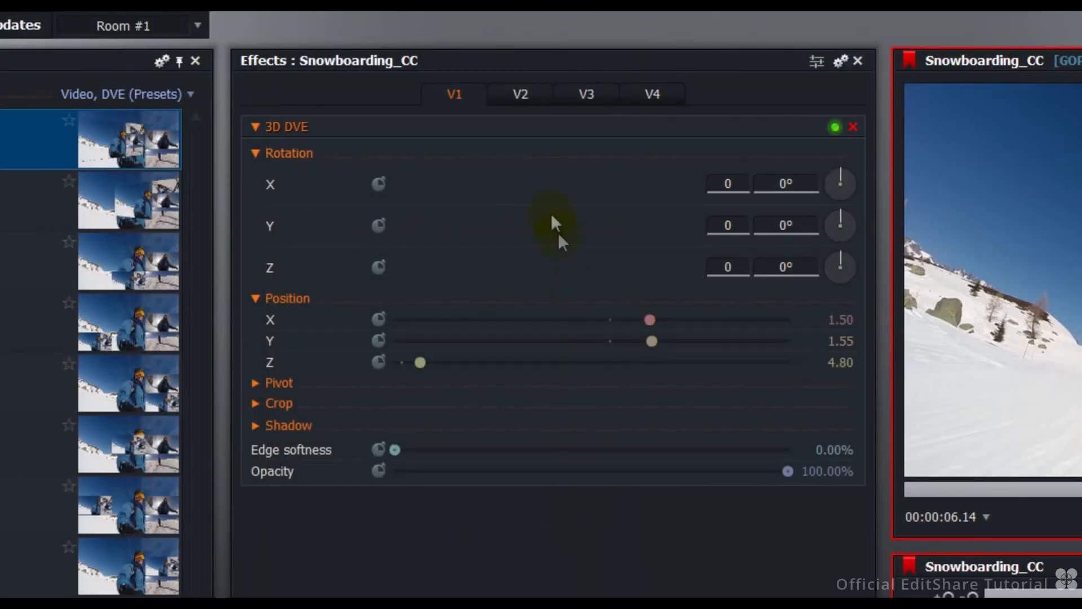
Review the 3D DVE settings of tracks V2, V3 and V4, and expand V4's Crop parameters
{"action": "left_click", "coordinate": [514, 103]}
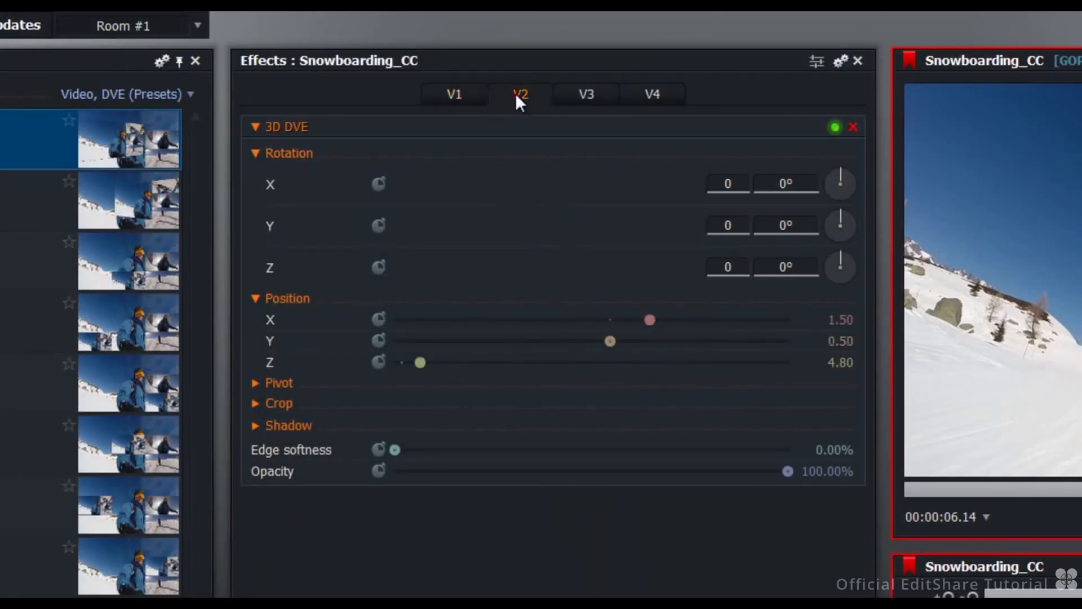
{"action": "left_click", "coordinate": [586, 99]}
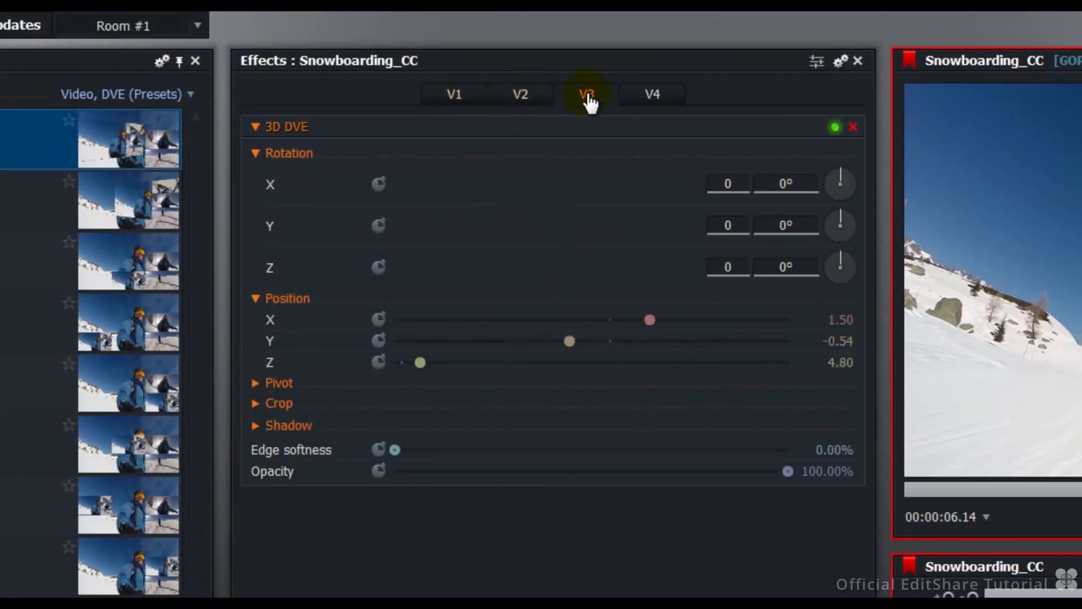
{"action": "left_click", "coordinate": [664, 105]}
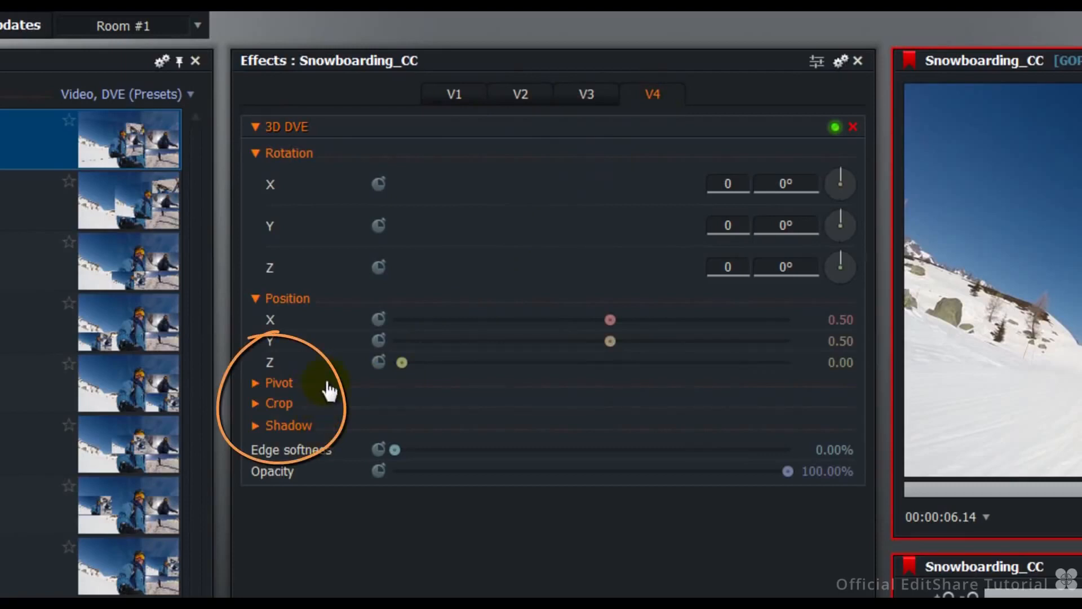
{"action": "left_click", "coordinate": [255, 403]}
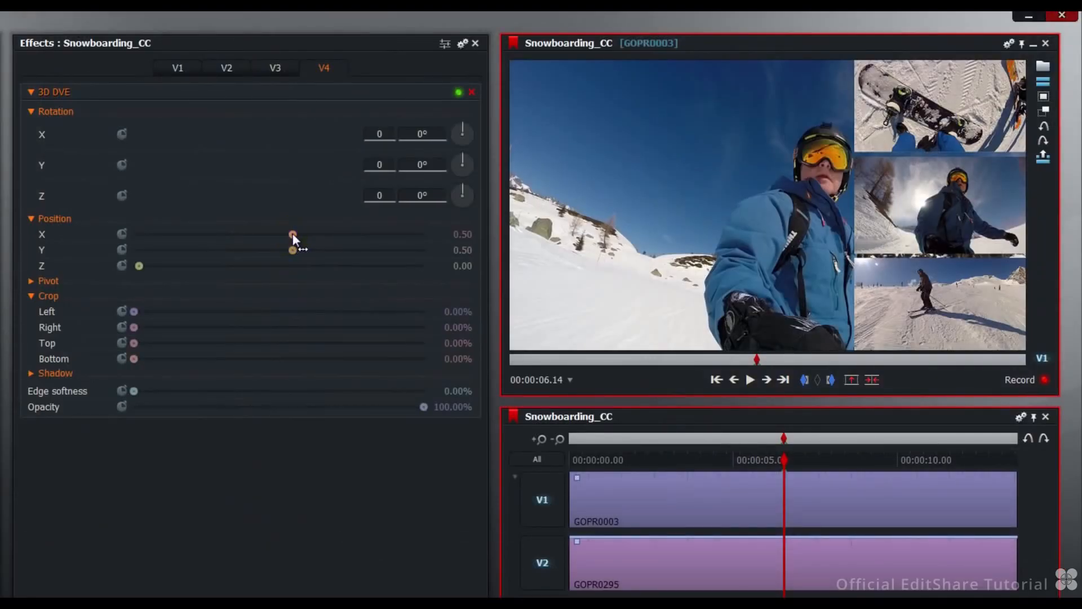
Set V4's 3D DVE position to X 0.32, Y 0.38 and Z -0.92
{"action": "left_click_drag", "start_coordinate": [292, 234], "coordinate": [288, 235]}
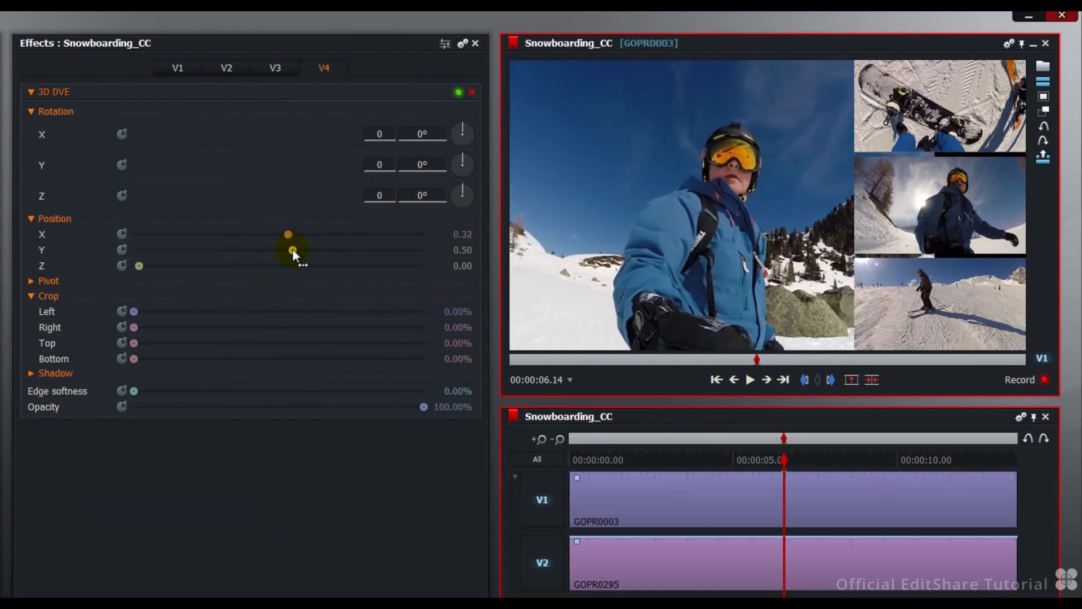
{"action": "left_click_drag", "start_coordinate": [293, 249], "coordinate": [292, 250]}
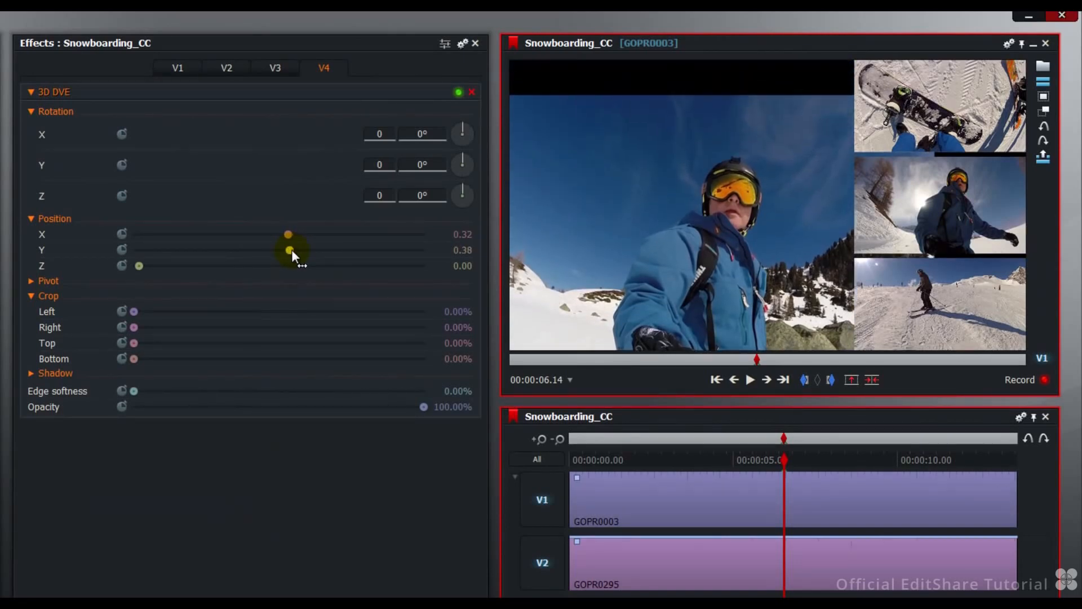
{"action": "left_click", "coordinate": [442, 266]}
{"action": "type", "text": "-0.92"}
{"action": "key", "text": "Return"}
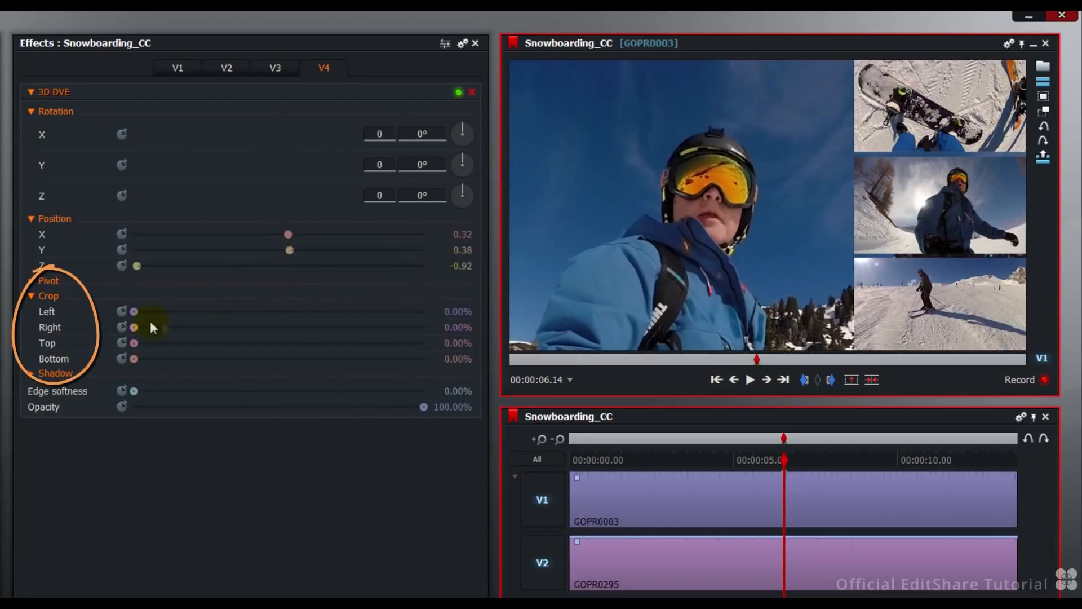
Crop the V4 image by 22.48% on the right, 15.61% at the top and 39.42% at the bottom
{"action": "left_click_drag", "start_coordinate": [140, 327], "coordinate": [201, 334]}
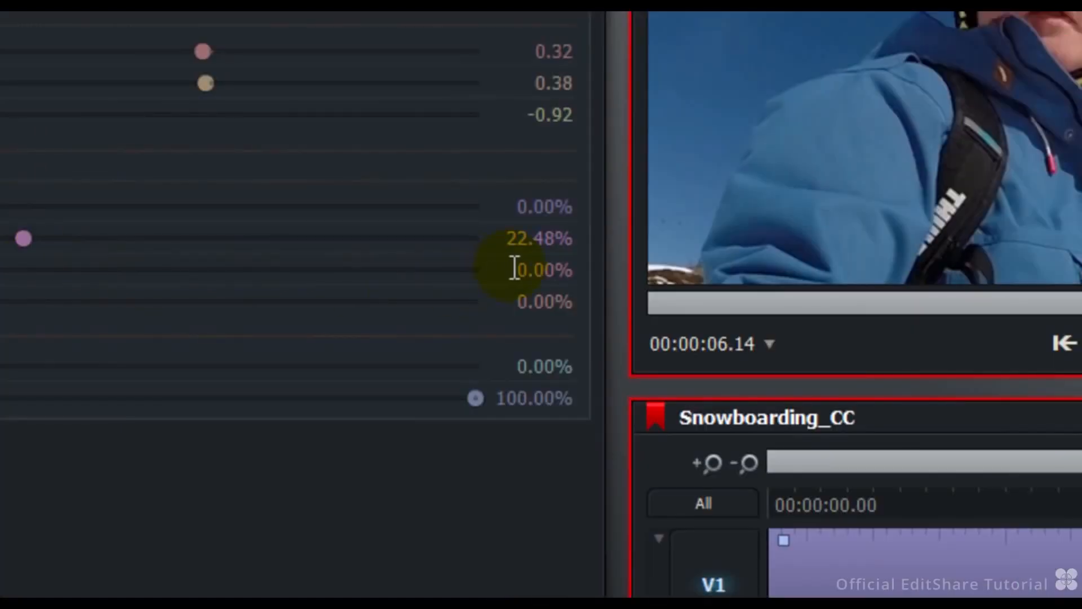
{"action": "left_click", "coordinate": [507, 268]}
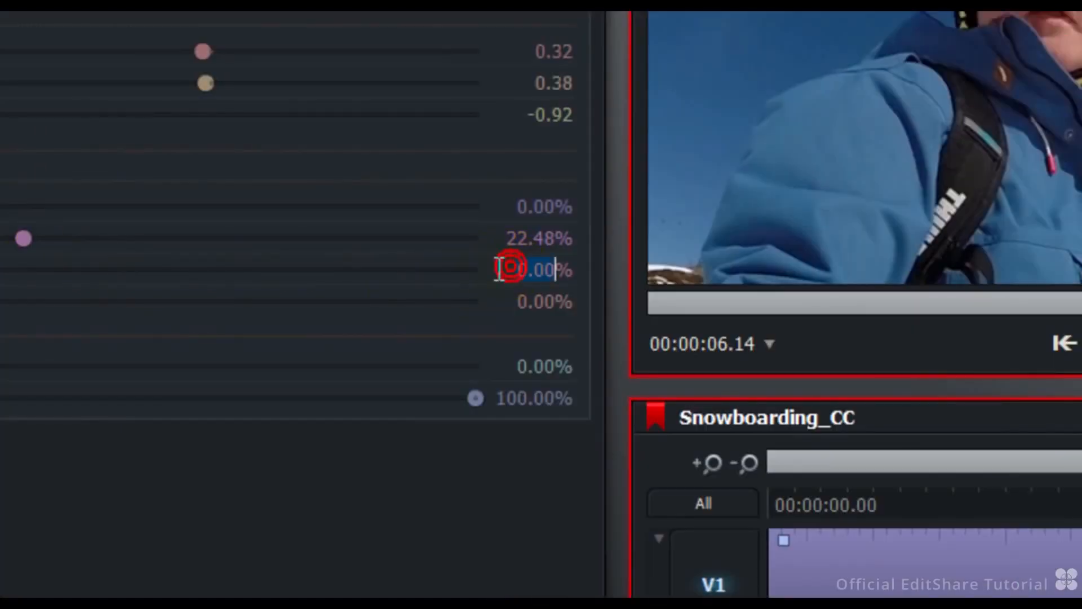
{"action": "type", "text": "15.61"}
{"action": "key", "text": "Tab"}
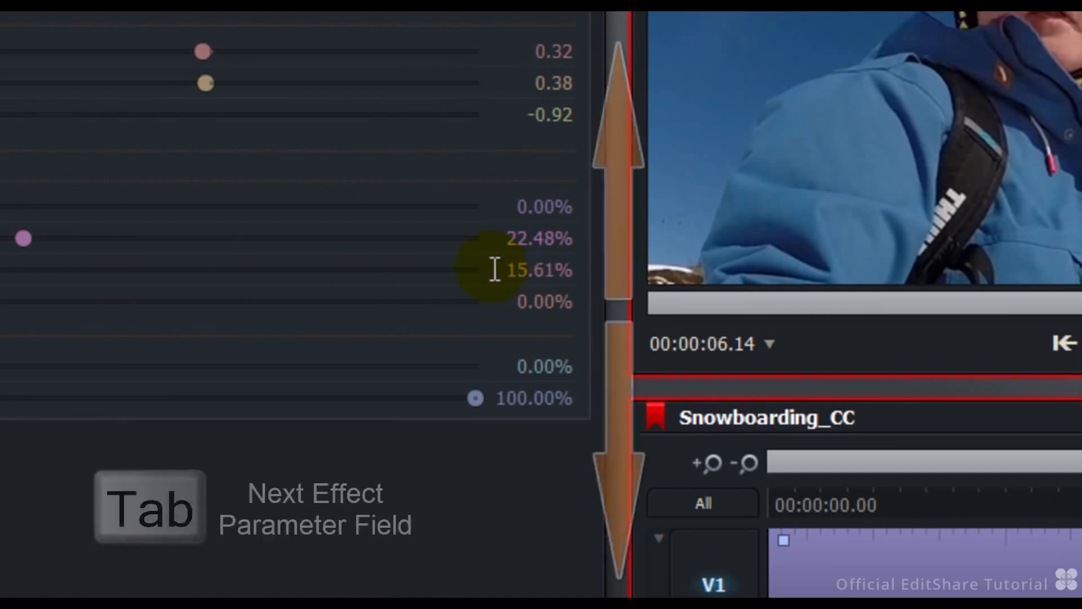
{"action": "key", "text": "Tab"}
{"action": "key", "text": "shift+Tab"}
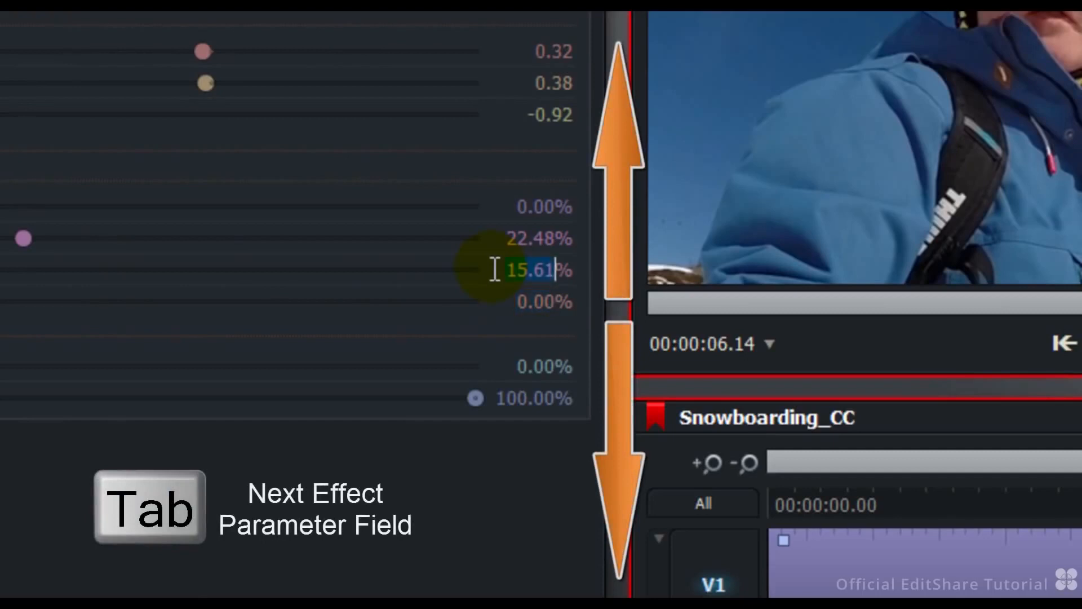
{"action": "key", "text": "shift+Tab"}
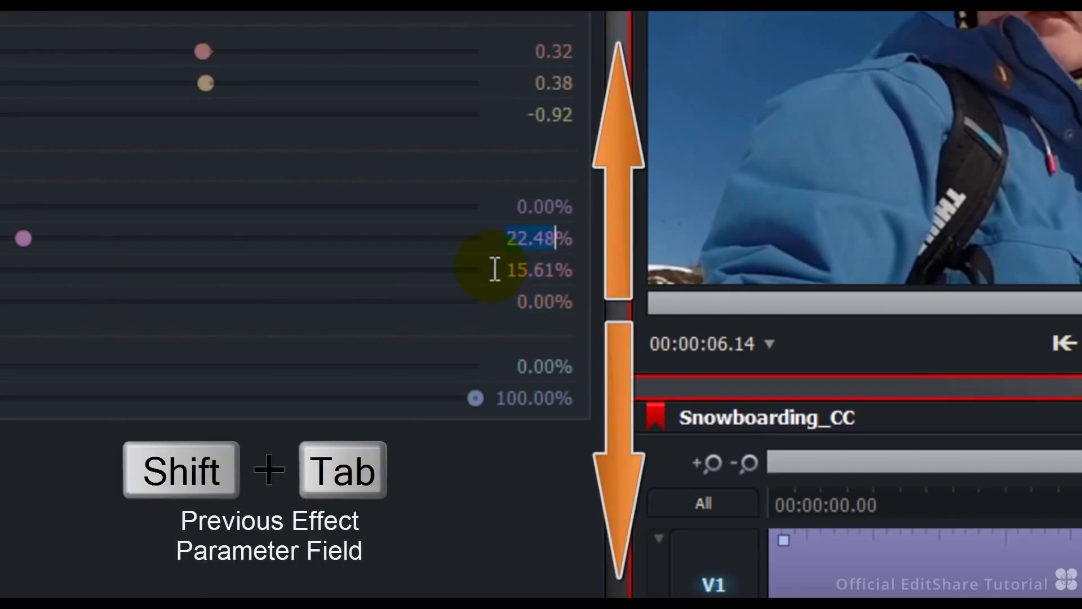
{"action": "key", "text": "Tab"}
{"action": "key", "text": "Tab"}
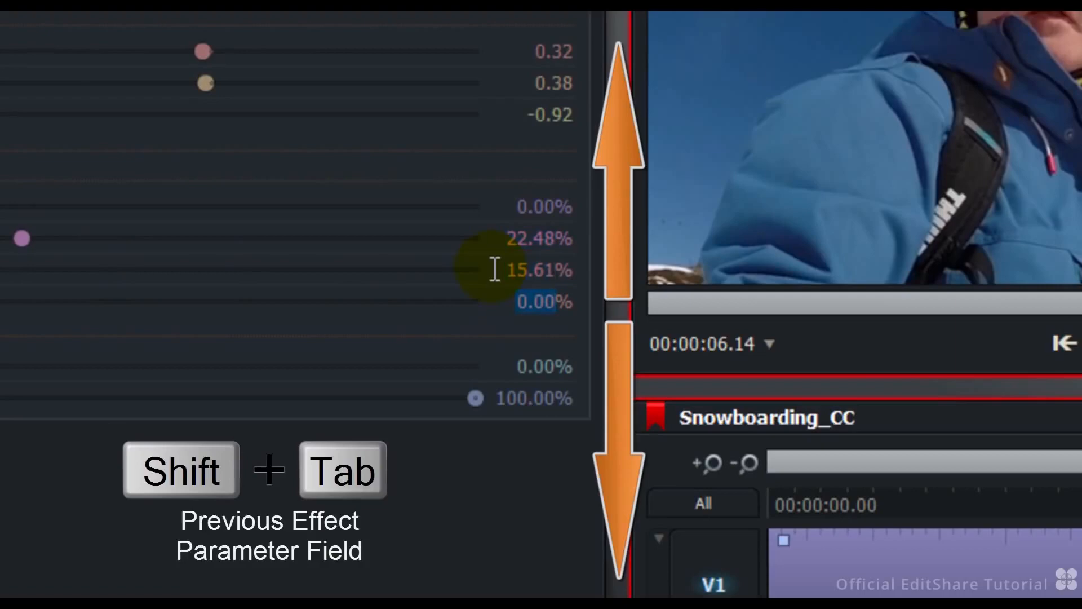
{"action": "type", "text": "39.42"}
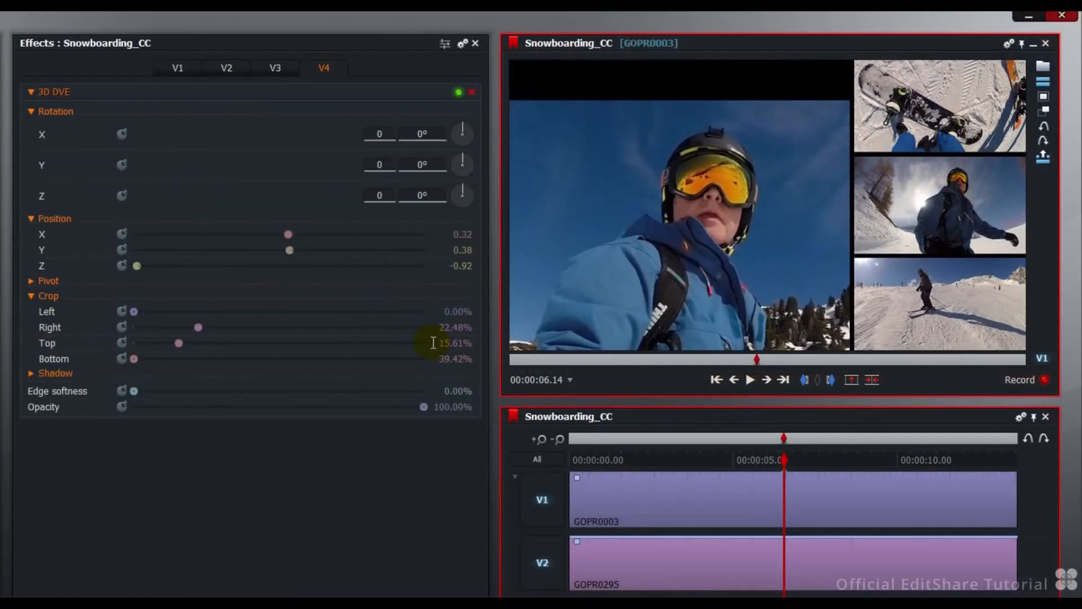
{"action": "key", "text": "Return"}
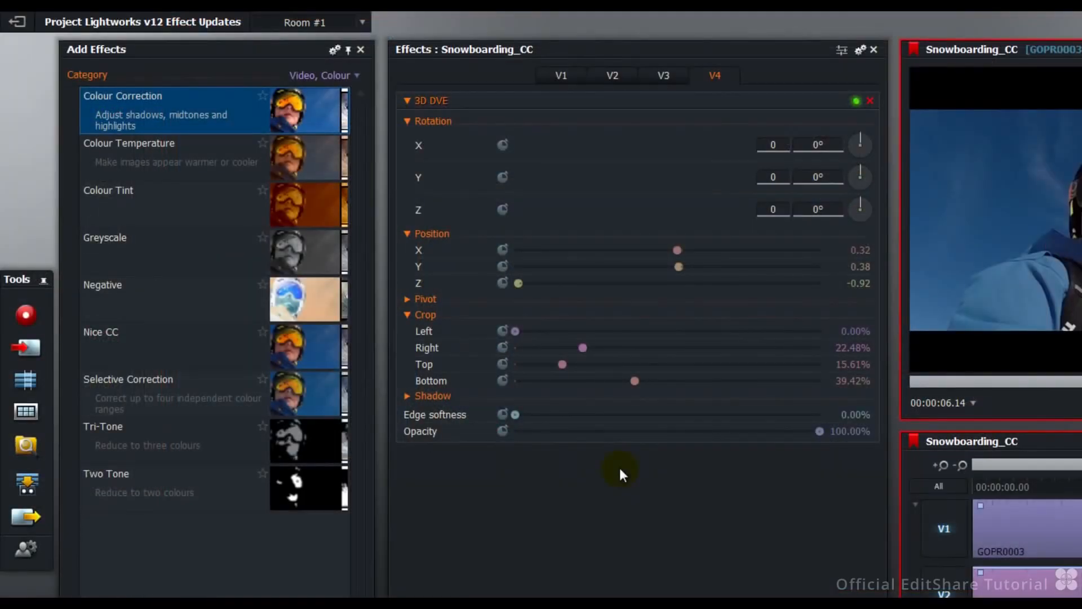
Try adding the Selective Correction effect to V4 with the 3D DVE settings collapsed, and remove the added effect
{"action": "left_click", "coordinate": [194, 402]}
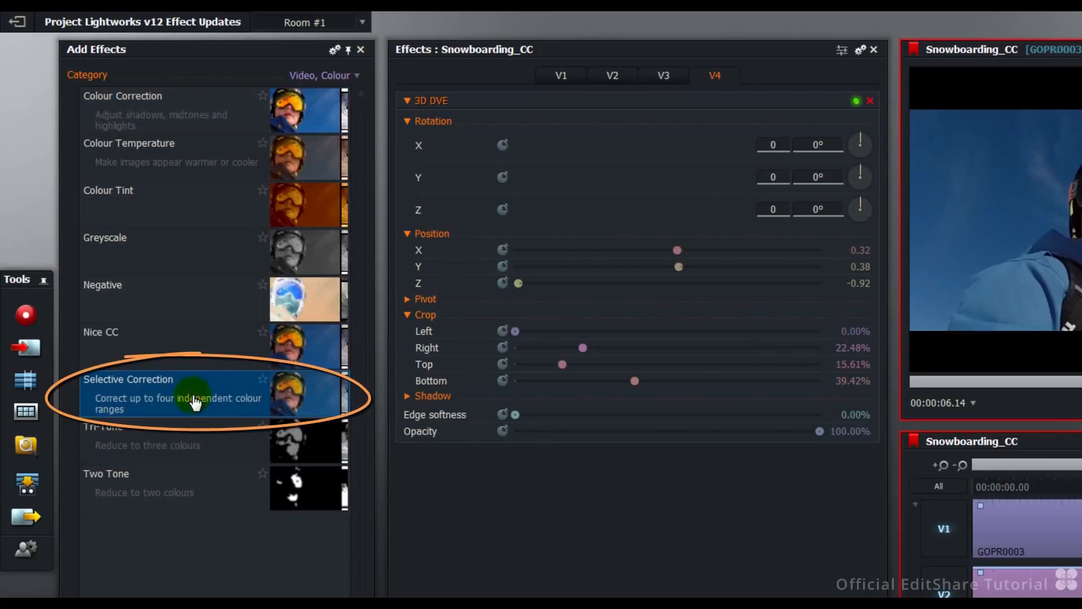
{"action": "left_click", "coordinate": [186, 119]}
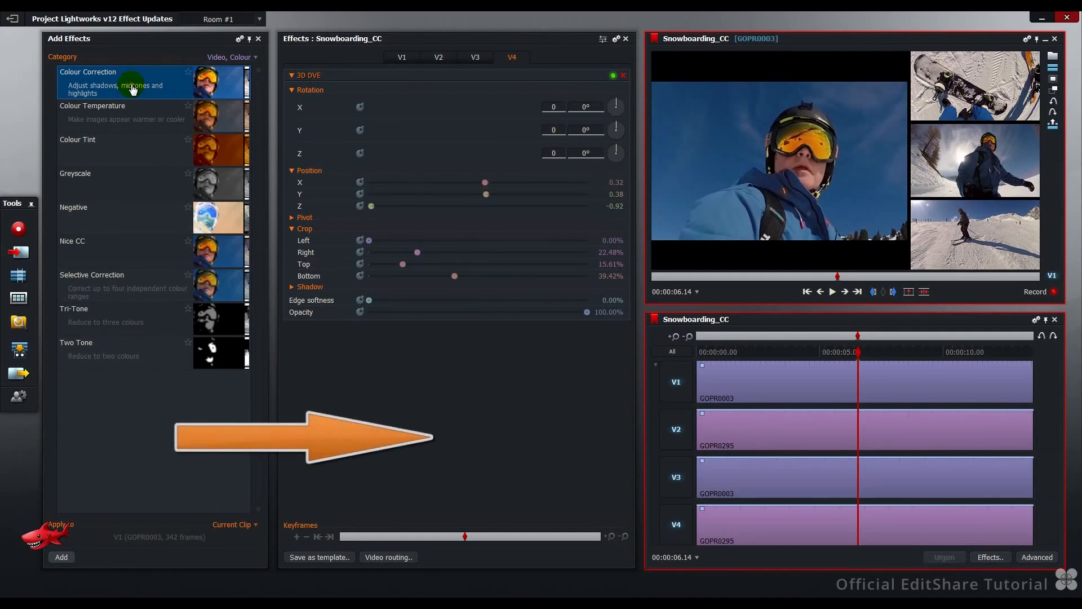
{"action": "left_click", "coordinate": [119, 290]}
{"action": "left_click_drag", "start_coordinate": [119, 290], "coordinate": [431, 357]}
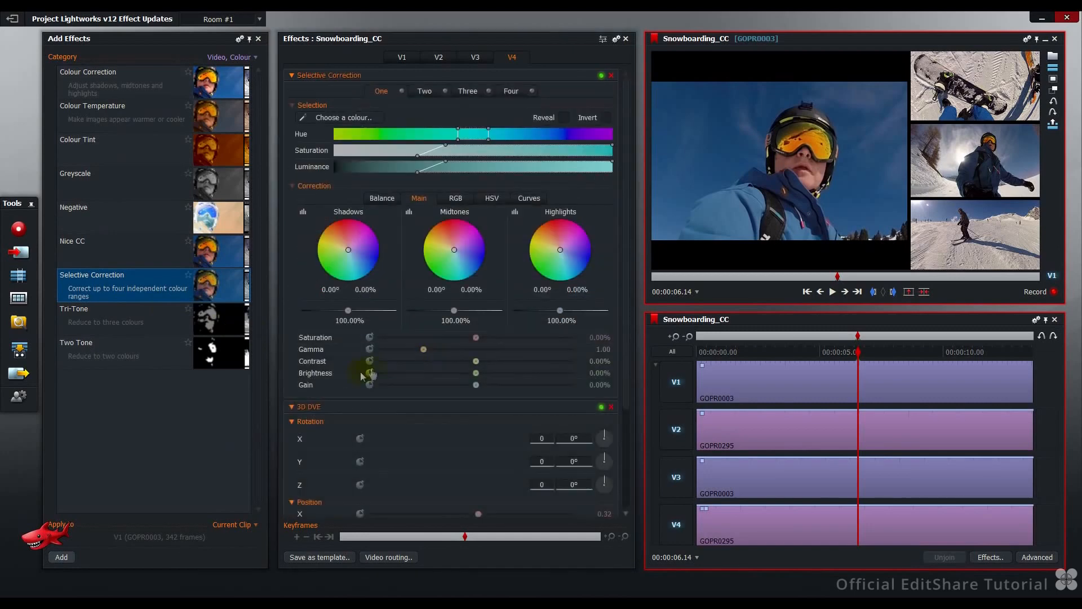
{"action": "left_click", "coordinate": [291, 411]}
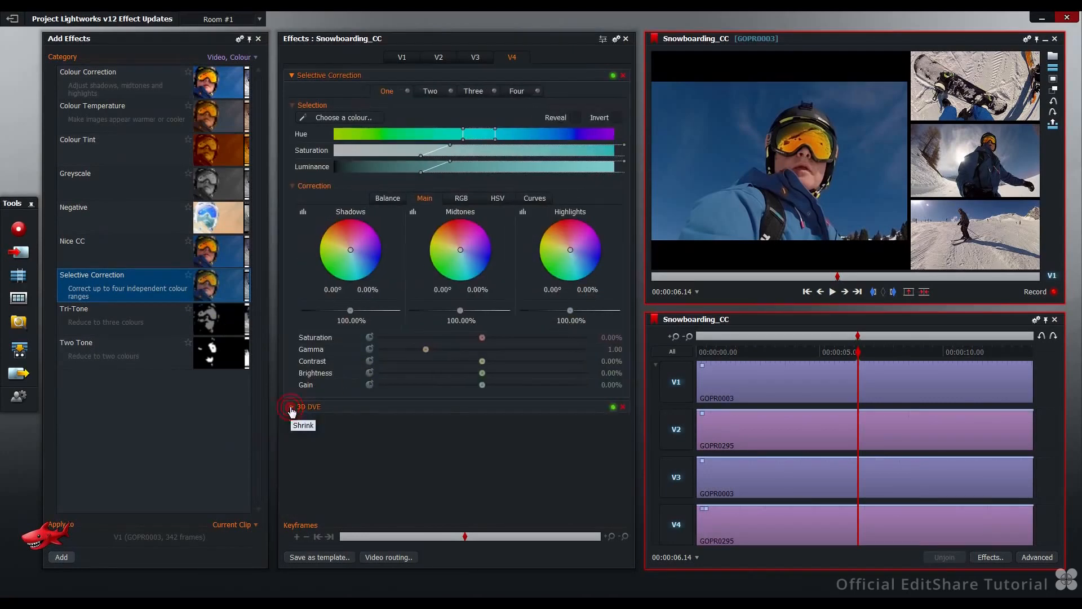
{"action": "left_click", "coordinate": [623, 76]}
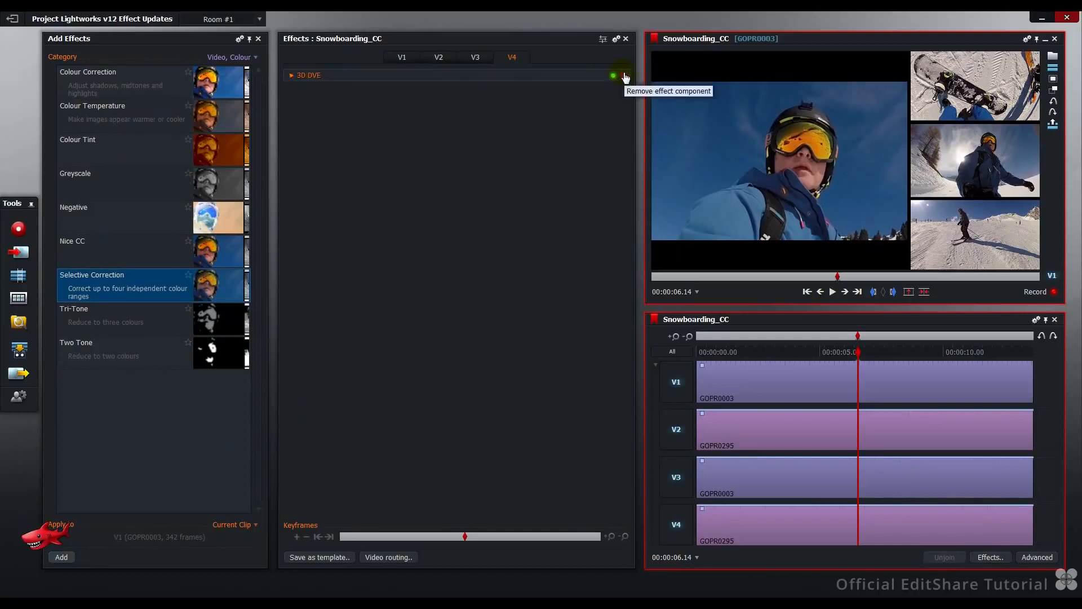
Add the Selective Correction effect from the Colour category to V4
{"action": "right_click", "coordinate": [448, 147]}
{"action": "mouse_move", "coordinate": [463, 164]}
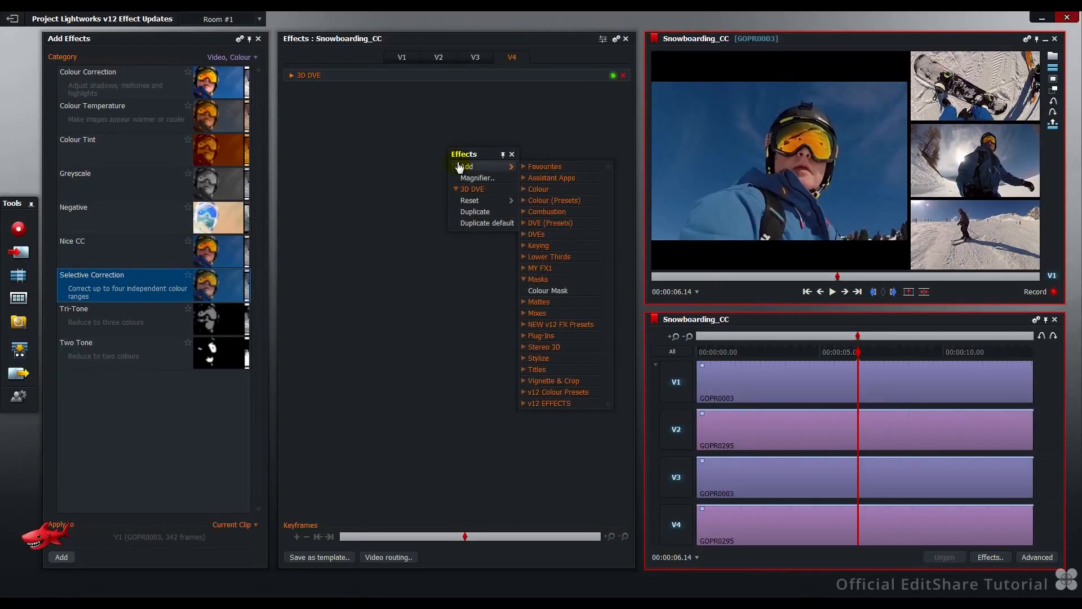
{"action": "left_click", "coordinate": [554, 271]}
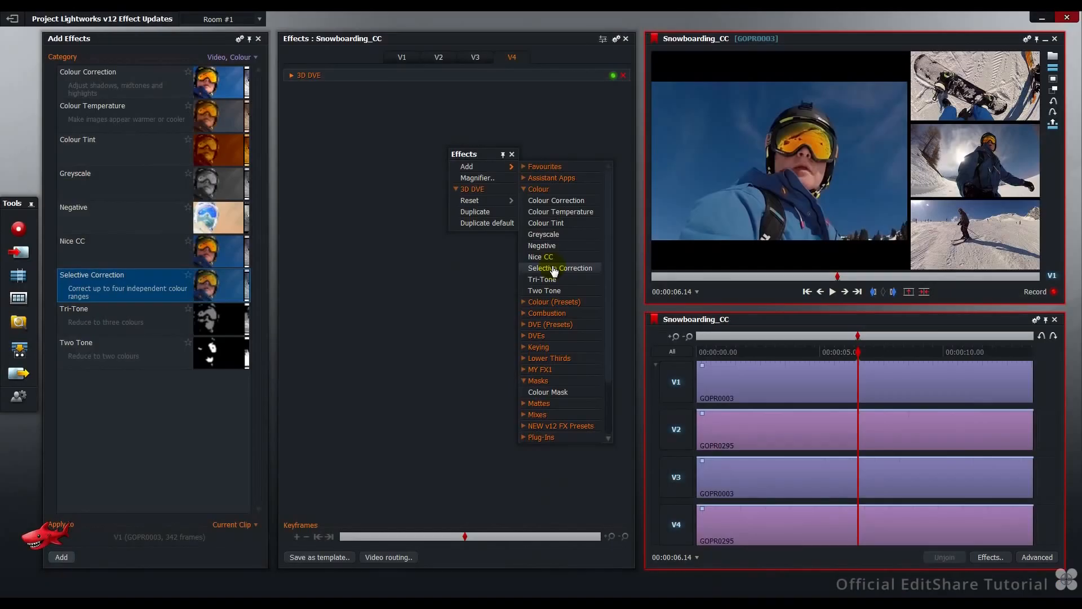
{"action": "left_click", "coordinate": [554, 270]}
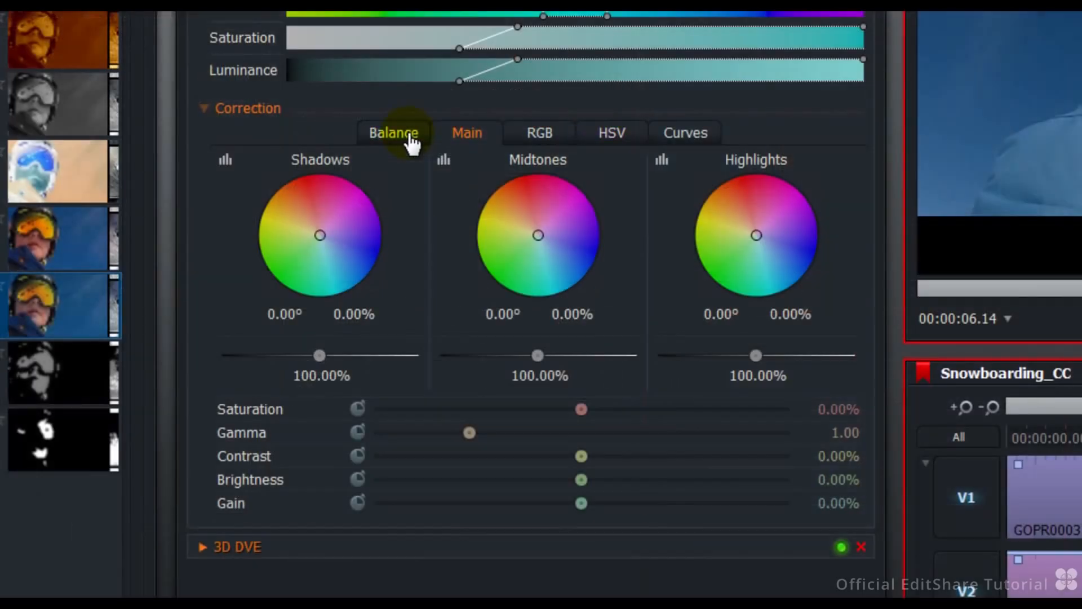
Examine Selective Correction's Balance, Main, RGB, HSV and Curves controls, including the luminance range graphs for midtones, shadows and highlights
{"action": "left_click", "coordinate": [395, 200]}
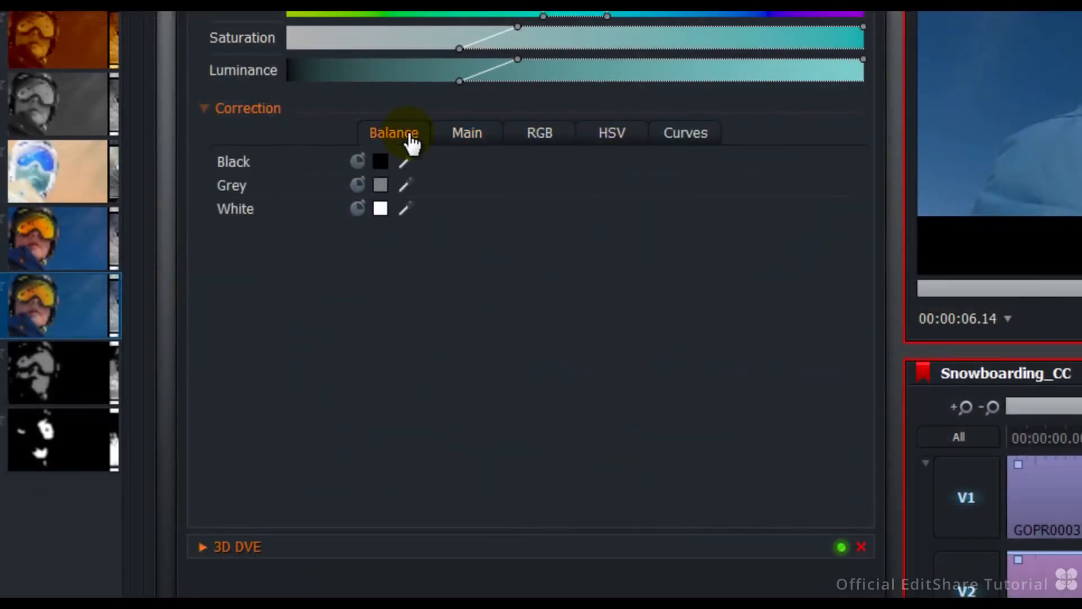
{"action": "left_click", "coordinate": [468, 135]}
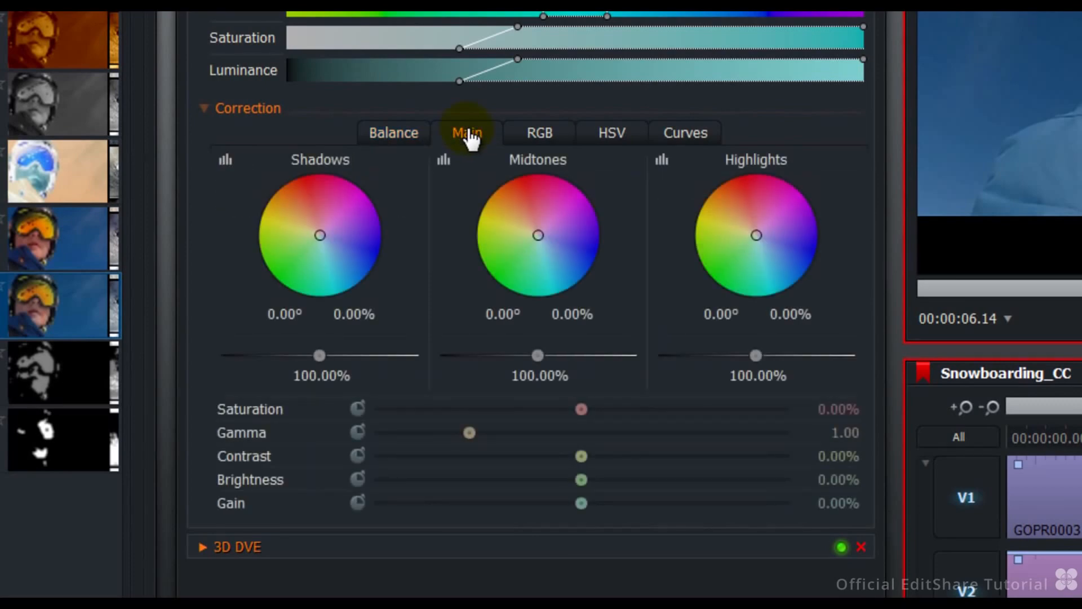
{"action": "left_click", "coordinate": [444, 162]}
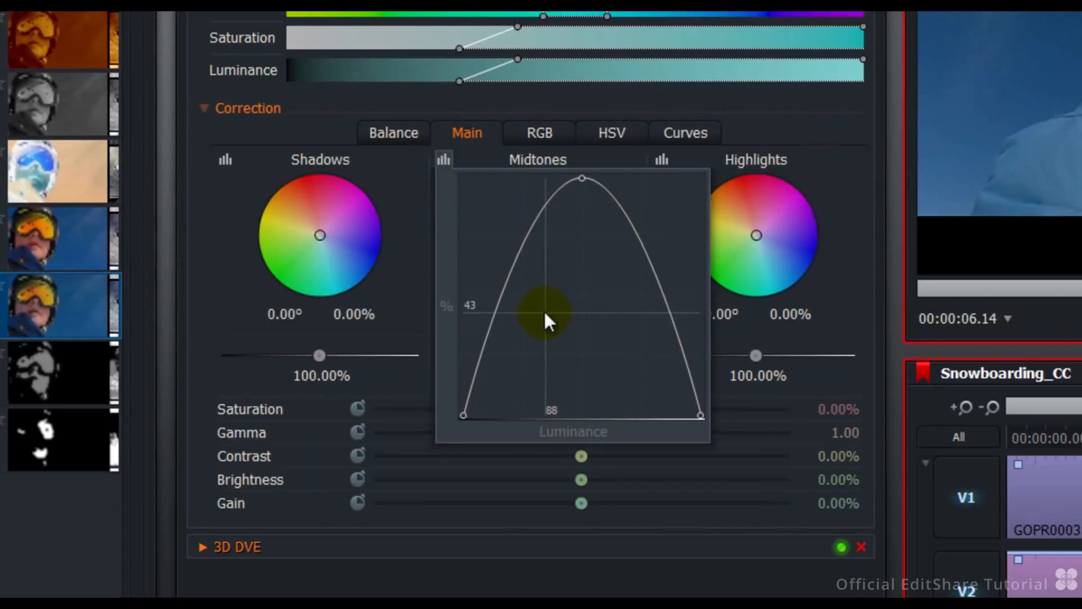
{"action": "mouse_move", "coordinate": [515, 263]}
{"action": "left_mouse_down"}
{"action": "mouse_move", "coordinate": [527, 272]}
{"action": "mouse_move", "coordinate": [512, 259]}
{"action": "left_mouse_up"}
{"action": "left_click", "coordinate": [230, 164]}
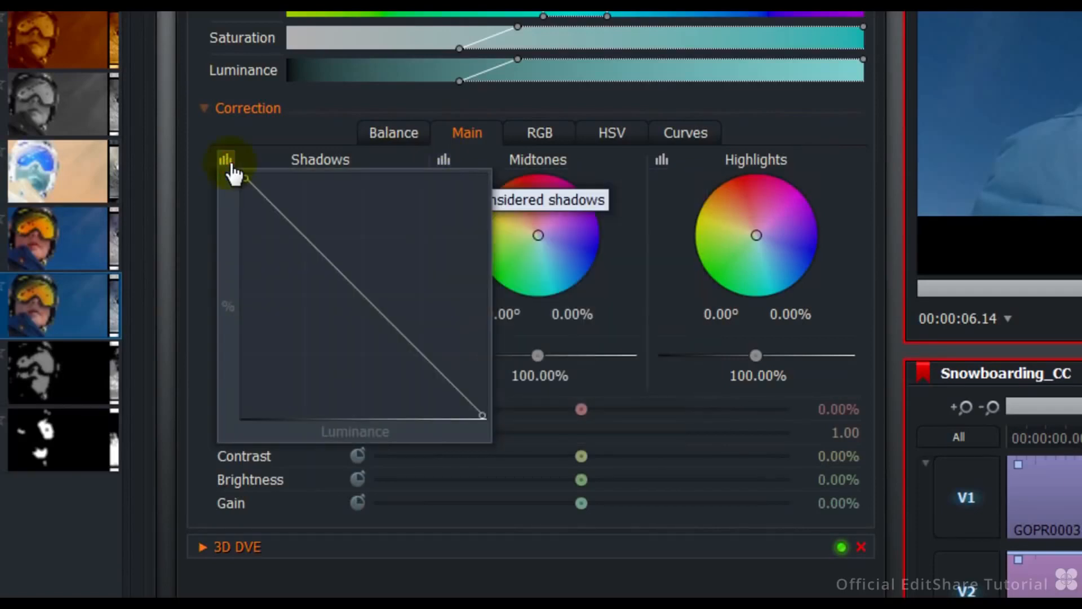
{"action": "left_click", "coordinate": [667, 163]}
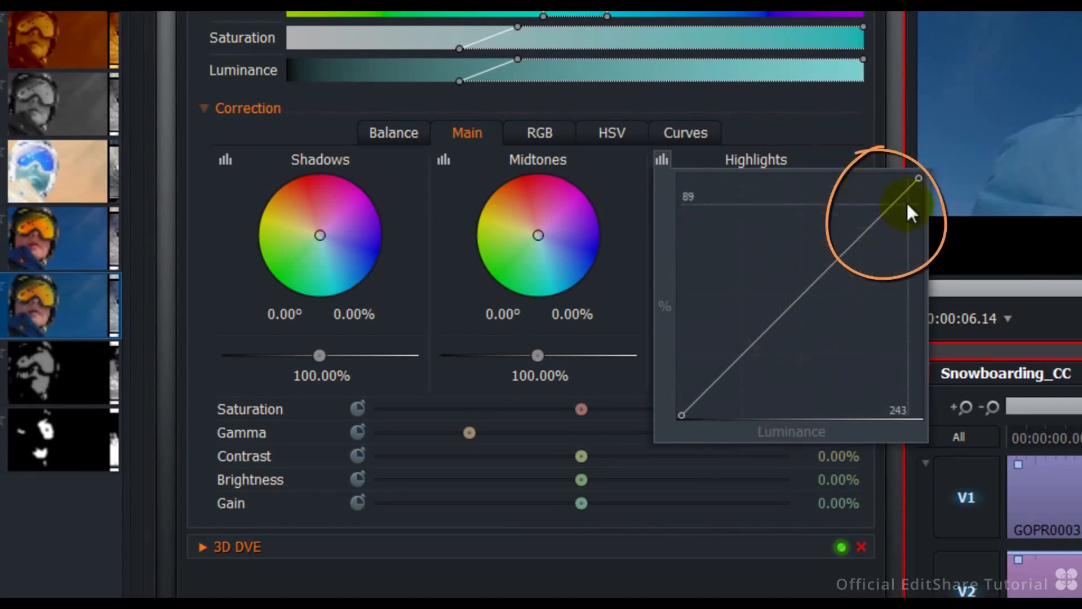
{"action": "left_click", "coordinate": [541, 136]}
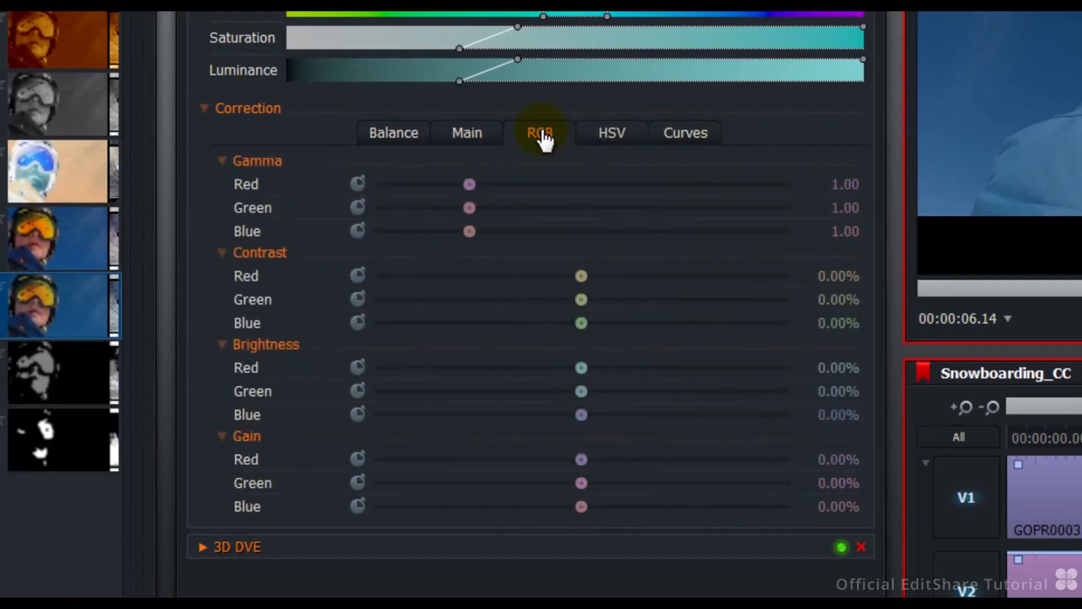
{"action": "left_click", "coordinate": [613, 136]}
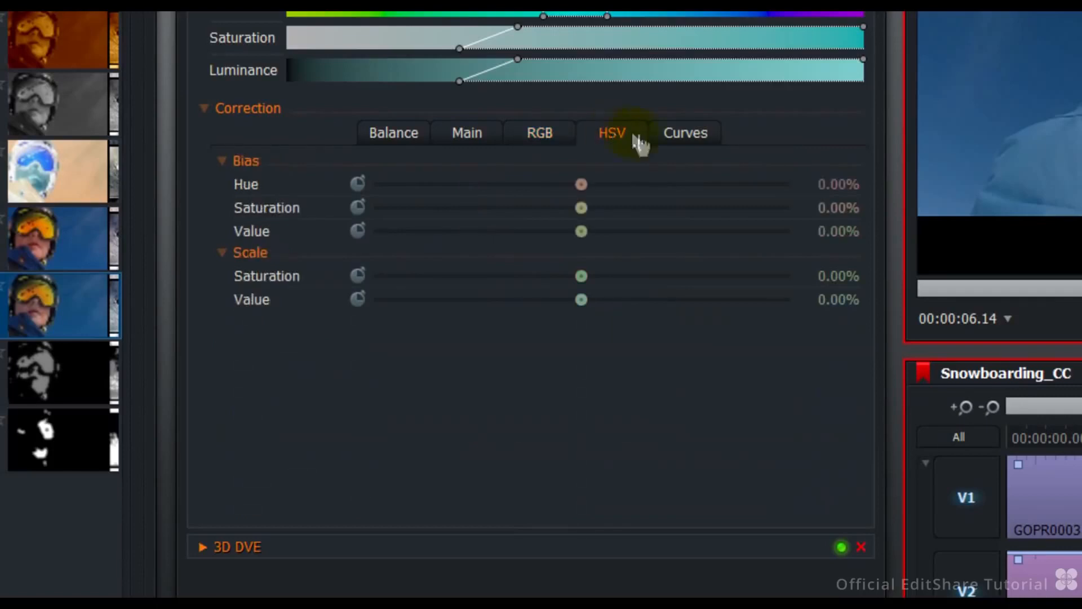
{"action": "left_click", "coordinate": [678, 141]}
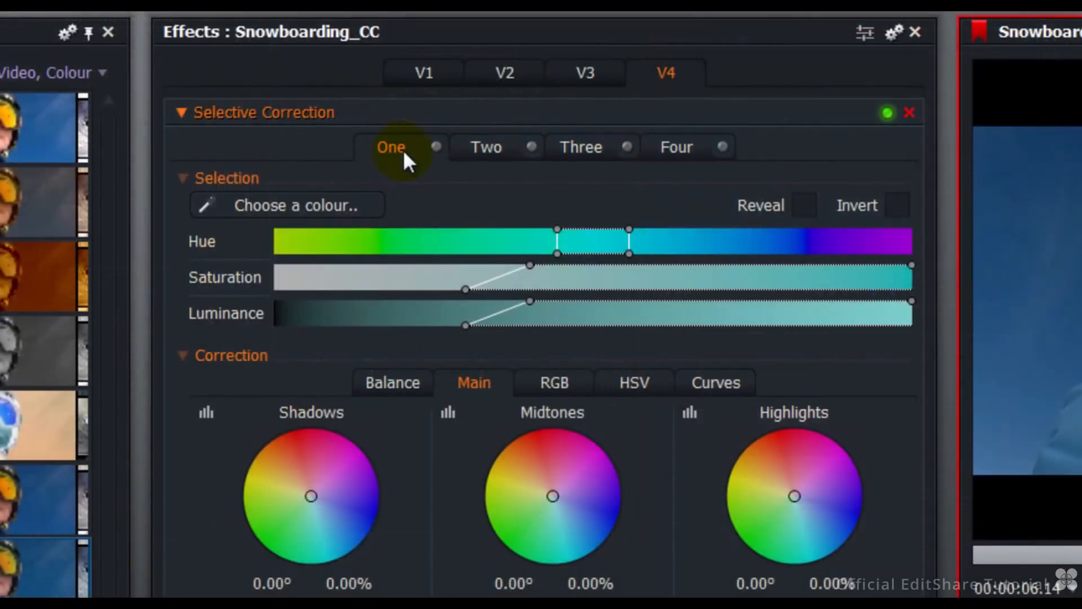
Enable correction One of Selective Correction on V4 and sample the orange of the snowboarder's goggles as its colour
{"action": "left_click", "coordinate": [431, 96]}
{"action": "left_click", "coordinate": [584, 159]}
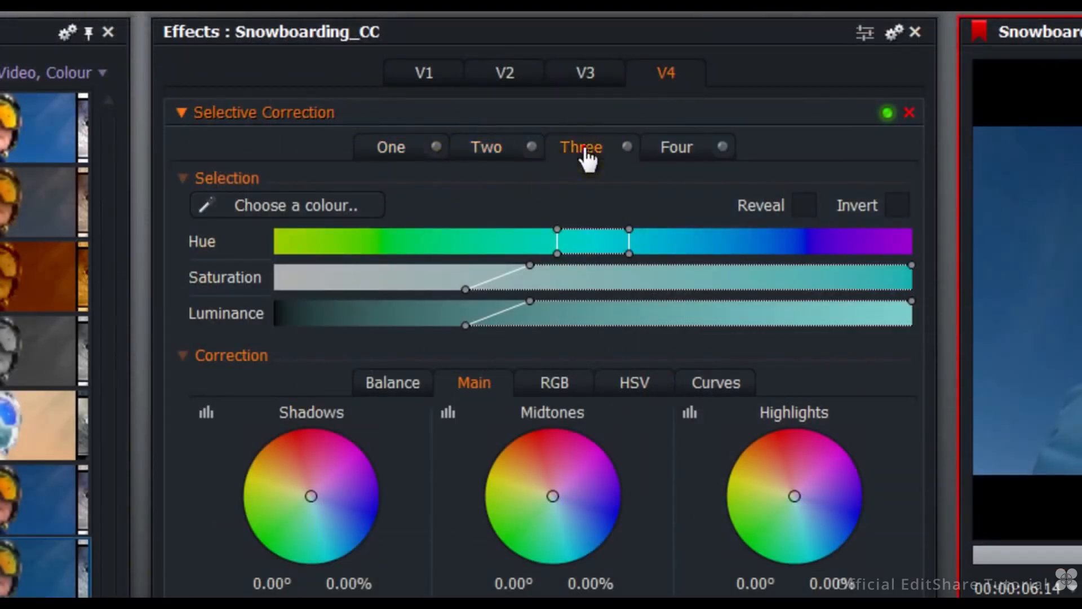
{"action": "left_click", "coordinate": [679, 158]}
{"action": "left_click", "coordinate": [396, 157]}
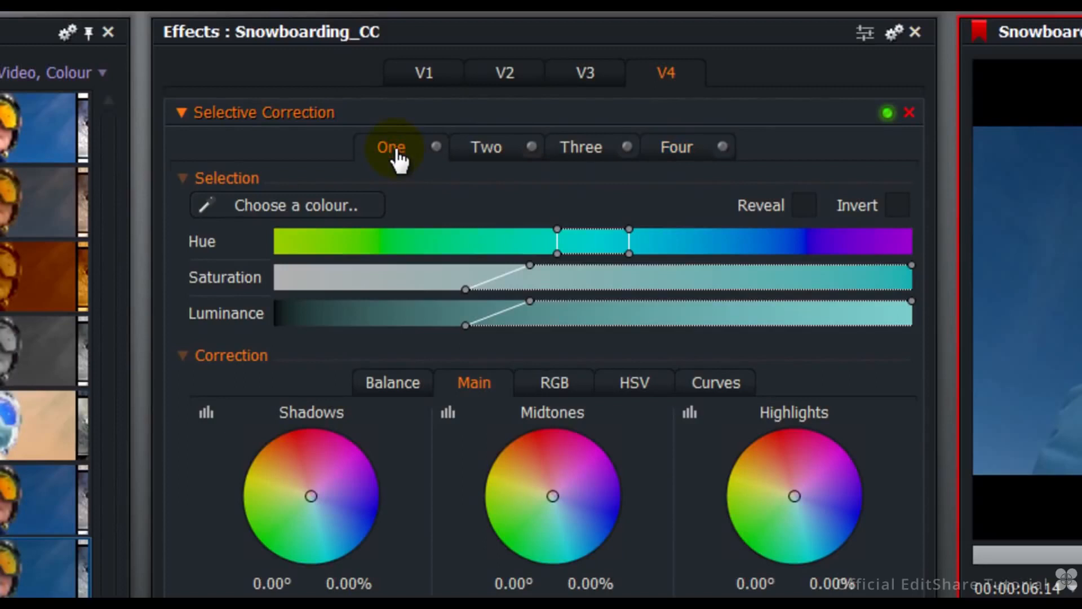
{"action": "left_click", "coordinate": [436, 147]}
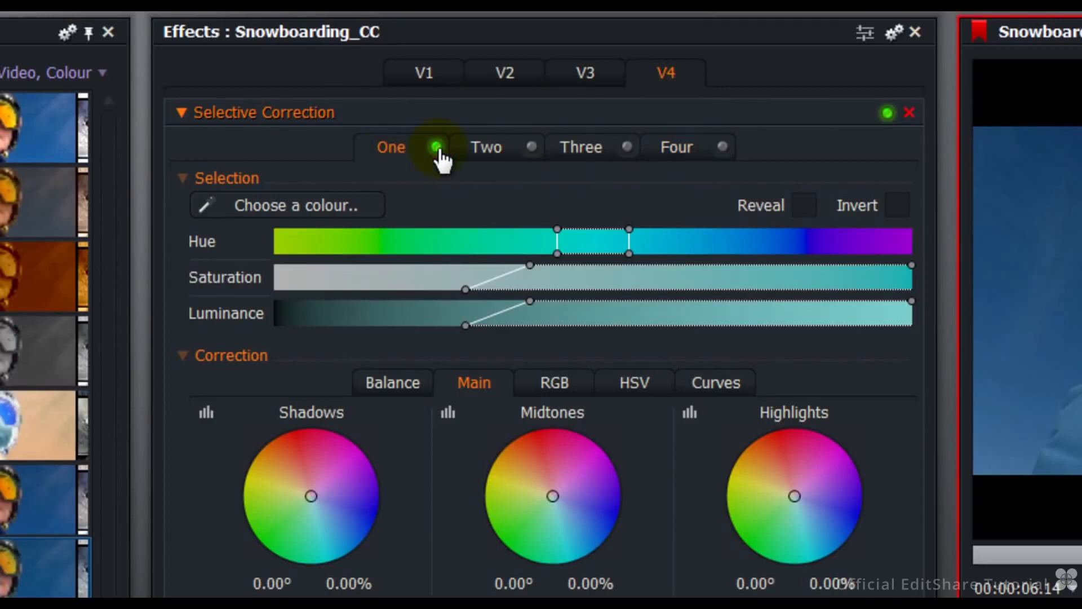
{"action": "left_click", "coordinate": [278, 212]}
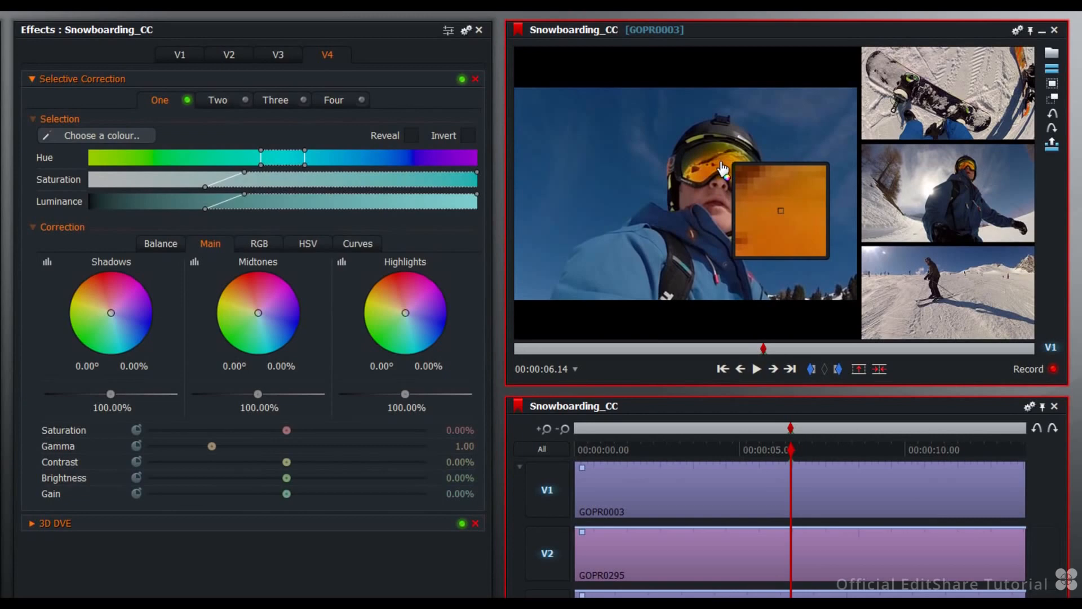
{"action": "left_click", "coordinate": [722, 168]}
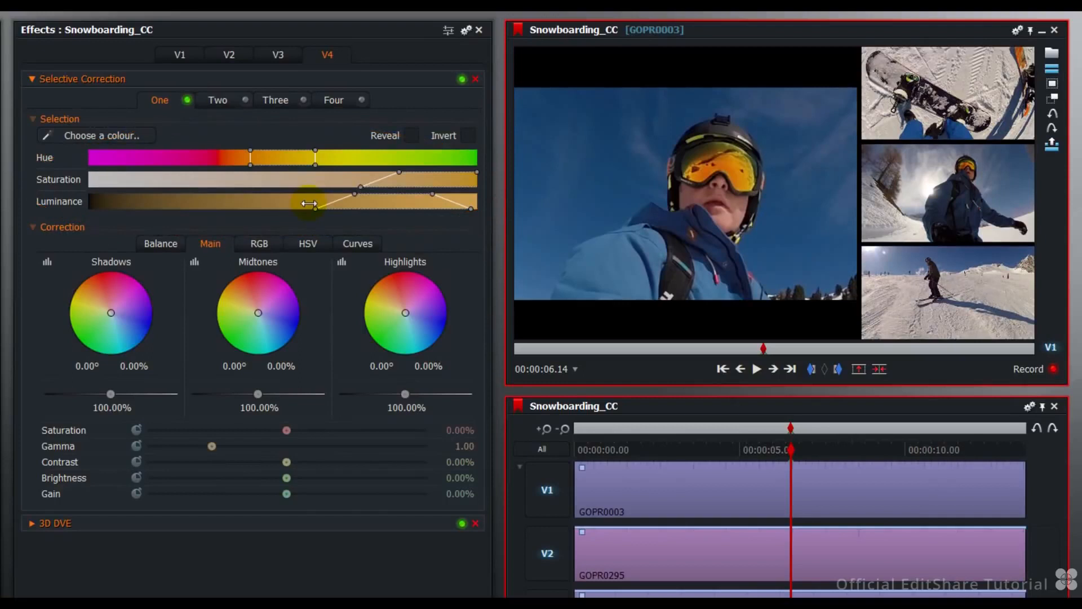
Reveal correction One's selection and widen its hue range with a soft falloff at both ends, from red-orange to yellow-green
{"action": "left_click", "coordinate": [409, 140]}
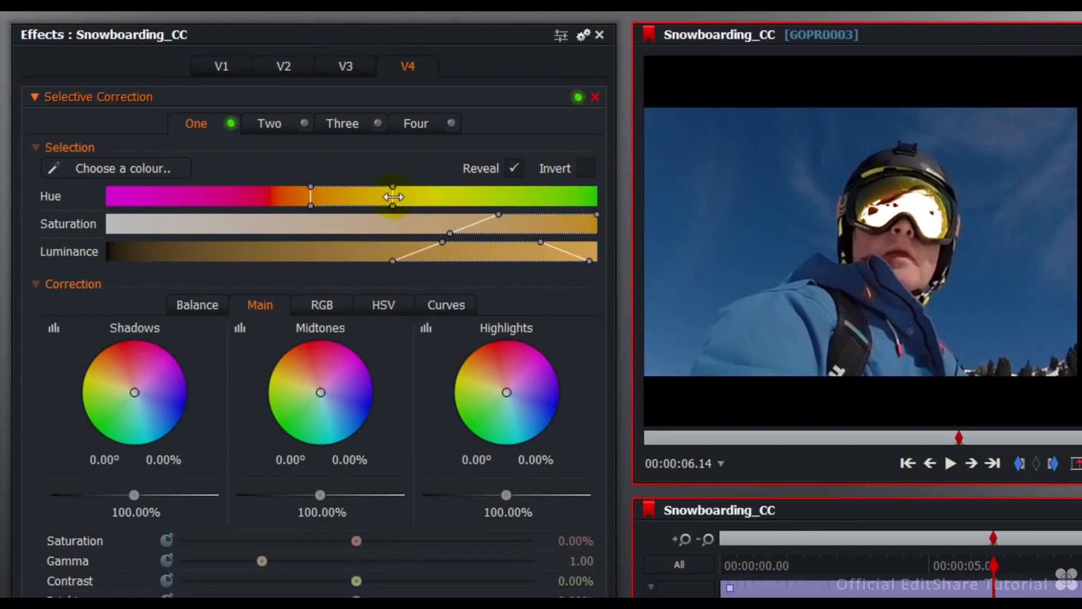
{"action": "left_click_drag", "start_coordinate": [393, 196], "coordinate": [432, 197]}
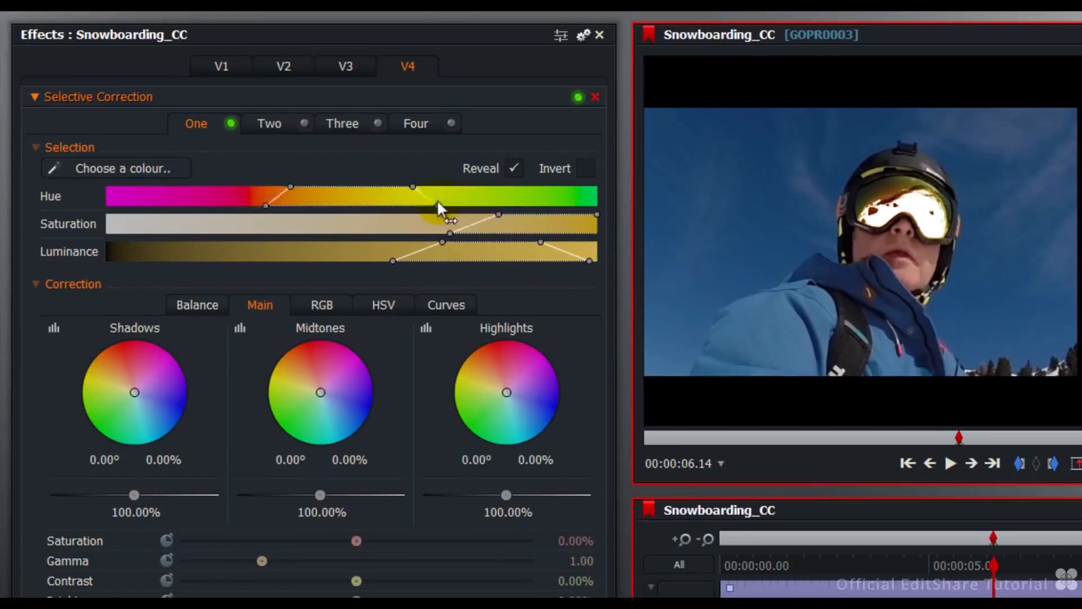
{"action": "mouse_move", "coordinate": [442, 202]}
{"action": "left_mouse_down"}
{"action": "mouse_move", "coordinate": [486, 199]}
{"action": "mouse_move", "coordinate": [380, 199]}
{"action": "mouse_move", "coordinate": [443, 199]}
{"action": "left_mouse_up"}
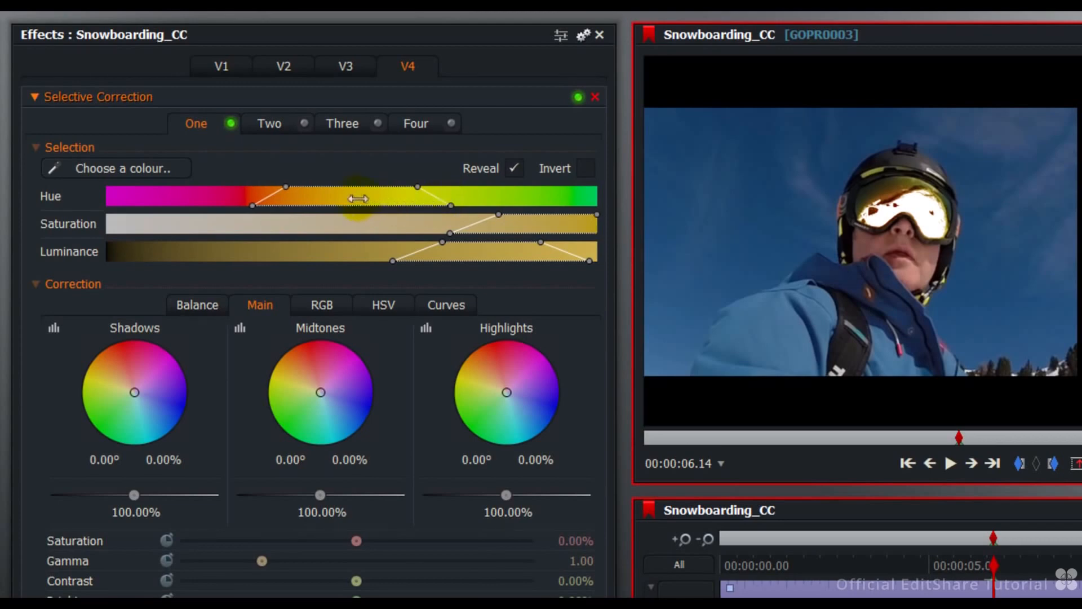
{"action": "mouse_move", "coordinate": [356, 195]}
{"action": "left_mouse_down"}
{"action": "mouse_move", "coordinate": [393, 196]}
{"action": "mouse_move", "coordinate": [288, 195]}
{"action": "mouse_move", "coordinate": [358, 197]}
{"action": "left_mouse_up"}
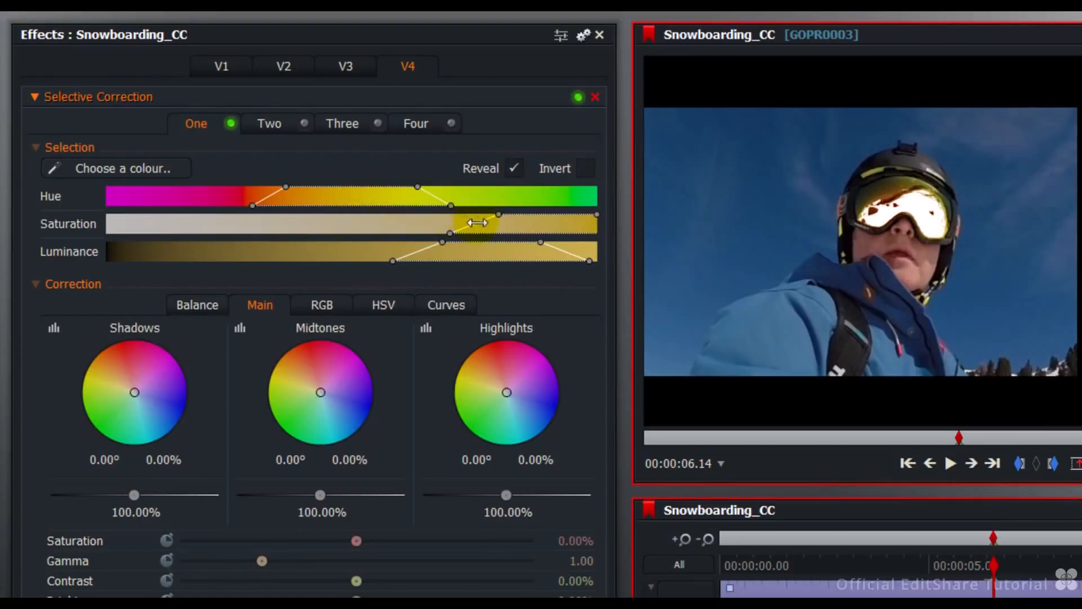
Extend correction One's saturation and luminance ranges so the selection covers more of the goggle lens
{"action": "left_click_drag", "start_coordinate": [477, 223], "coordinate": [539, 226]}
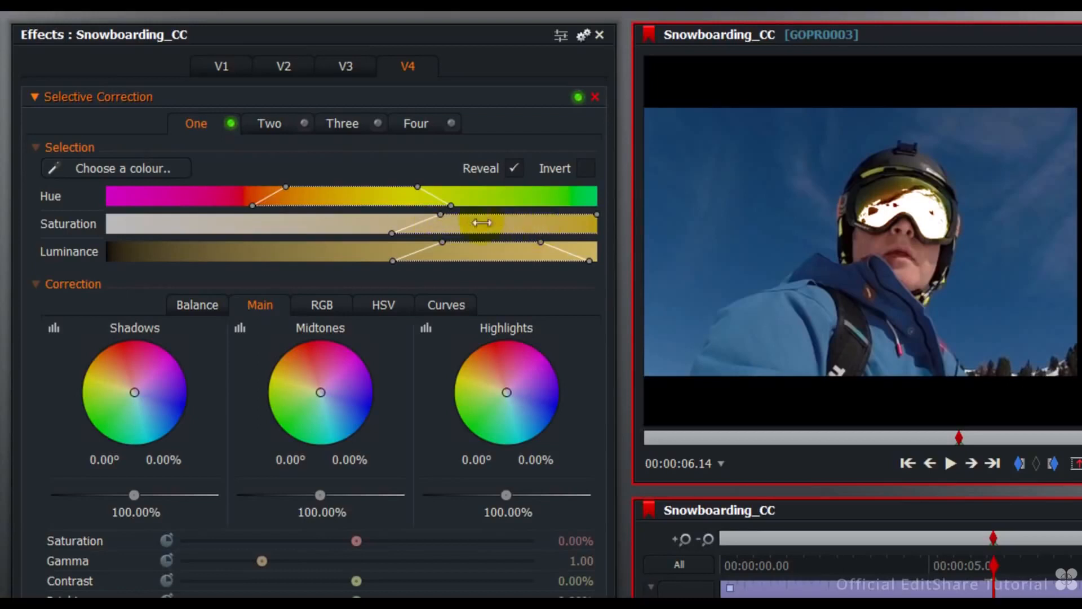
{"action": "left_click_drag", "start_coordinate": [423, 224], "coordinate": [364, 223]}
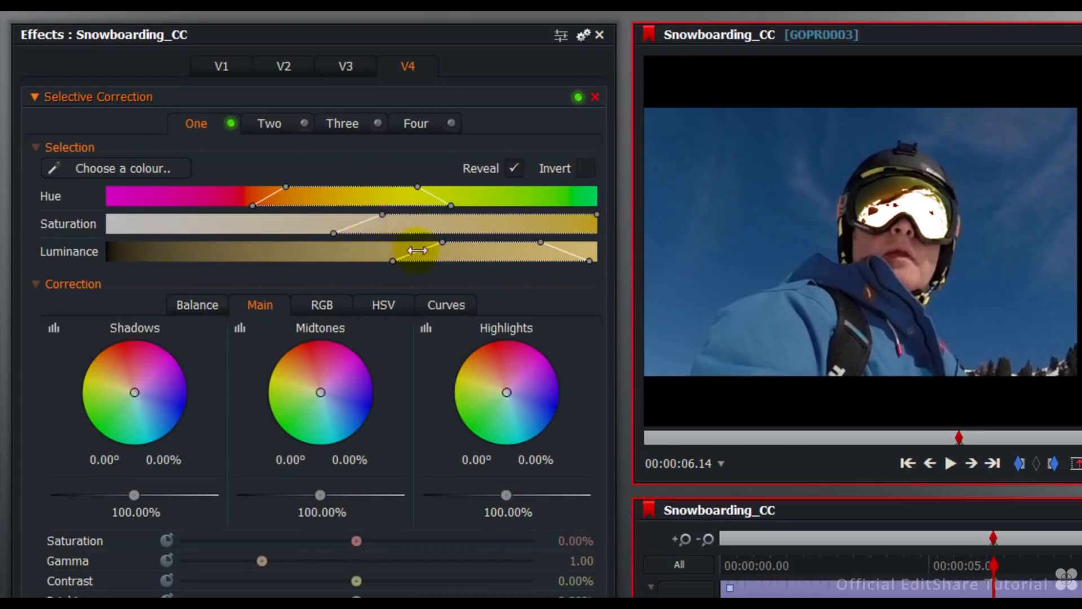
{"action": "left_click_drag", "start_coordinate": [417, 250], "coordinate": [338, 261]}
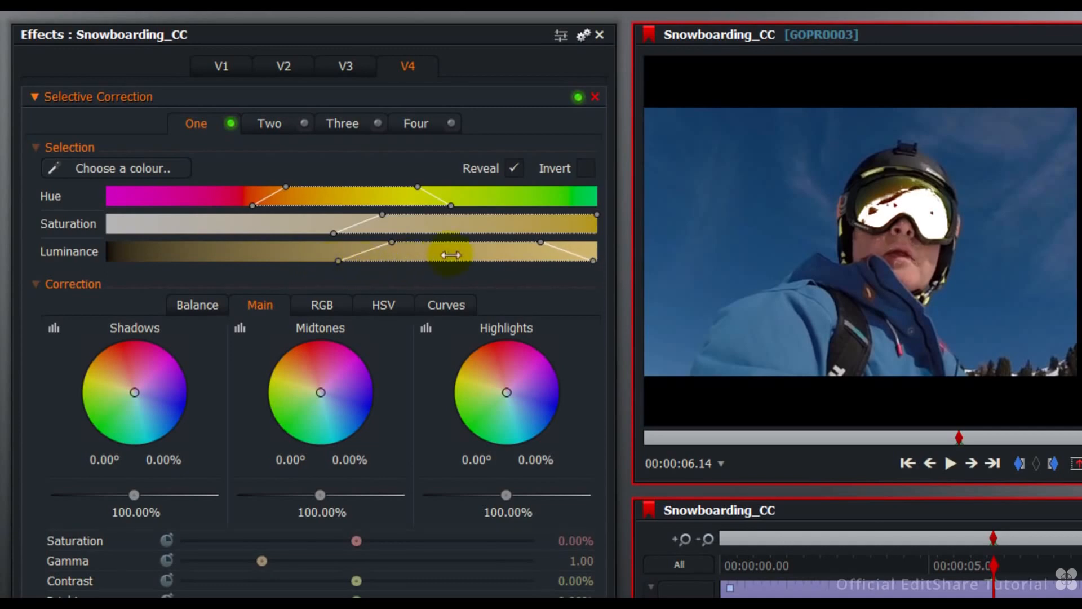
{"action": "mouse_move", "coordinate": [468, 250]}
{"action": "left_mouse_down"}
{"action": "mouse_move", "coordinate": [282, 252]}
{"action": "mouse_move", "coordinate": [454, 254]}
{"action": "left_mouse_up"}
{"action": "left_click_drag", "start_coordinate": [462, 254], "coordinate": [480, 255]}
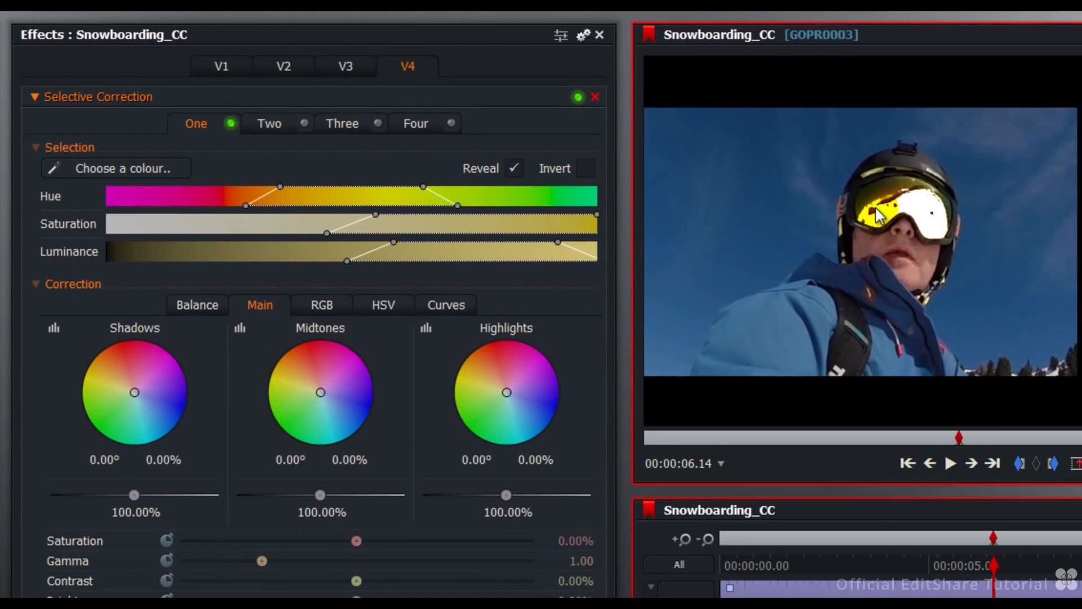
Invert correction One's selection with Reveal off, and set its Main Saturation to -90.19%, Gamma to 0.96 and Contrast to 5.18%
{"action": "left_click", "coordinate": [584, 170]}
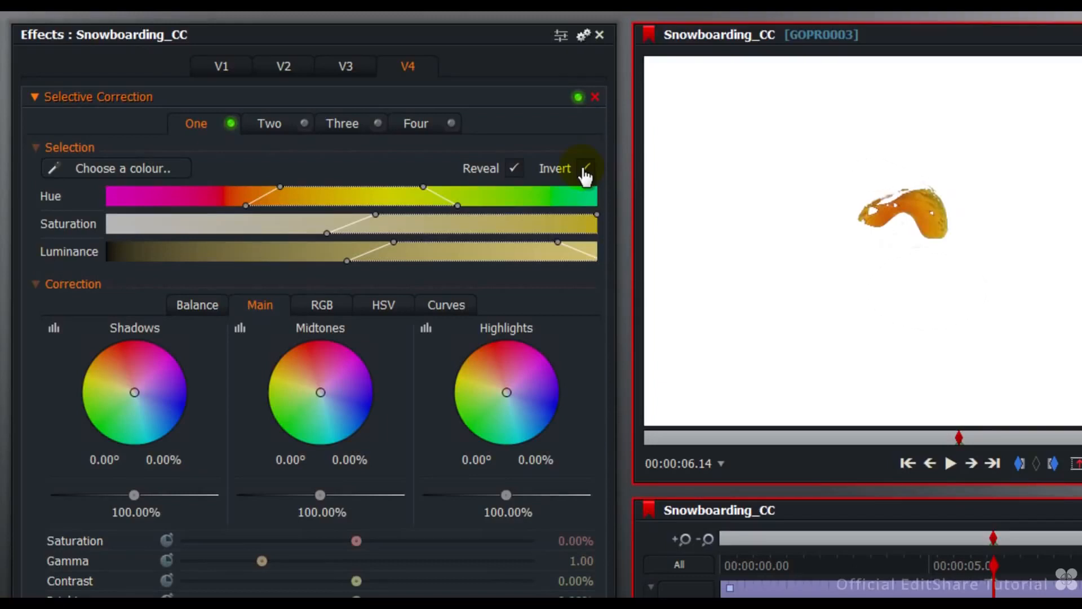
{"action": "left_click", "coordinate": [514, 168]}
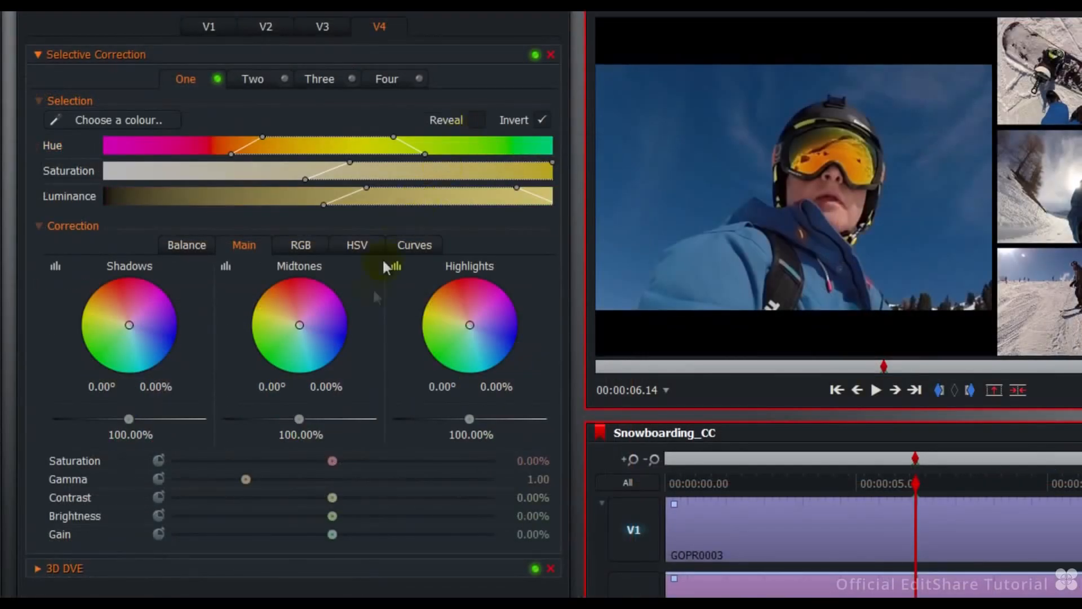
{"action": "left_click_drag", "start_coordinate": [334, 461], "coordinate": [198, 461]}
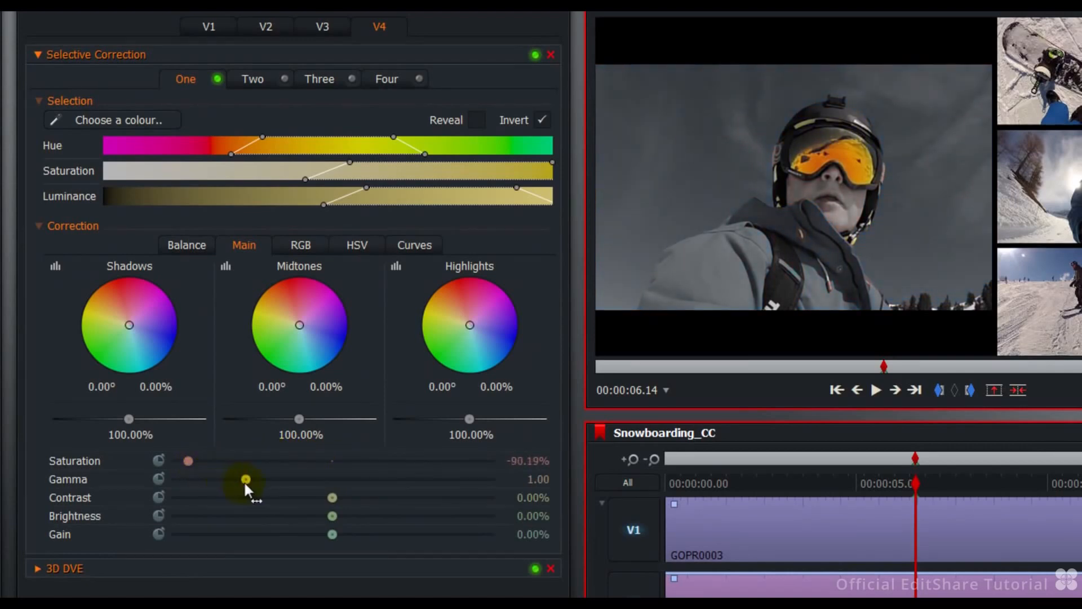
{"action": "left_click_drag", "start_coordinate": [245, 480], "coordinate": [243, 479]}
{"action": "left_click", "coordinate": [523, 480]}
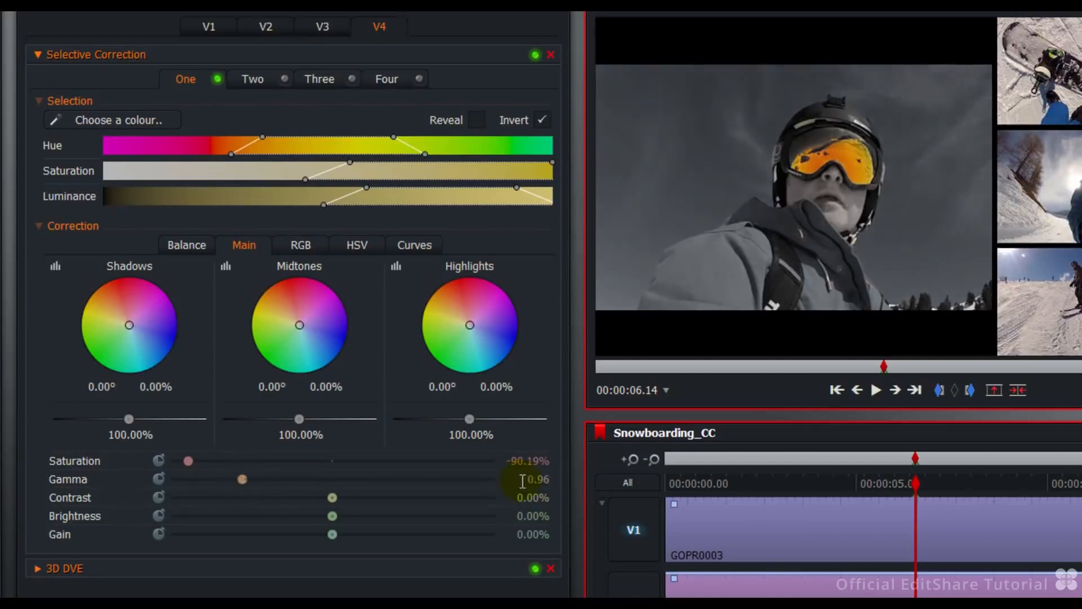
{"action": "left_click", "coordinate": [334, 497]}
{"action": "left_click_drag", "start_coordinate": [332, 497], "coordinate": [340, 497]}
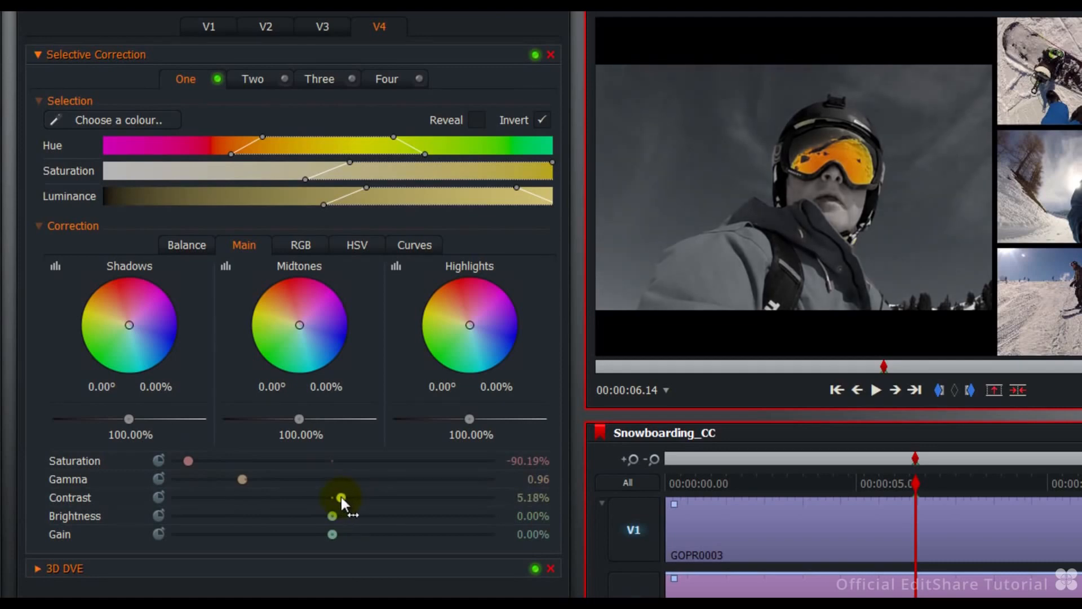
Set the HSV Bias to Hue -7.47% and Value -2.45%, reduce Scale Saturation to -16.08%, and raise Scale Value
{"action": "left_click", "coordinate": [355, 246]}
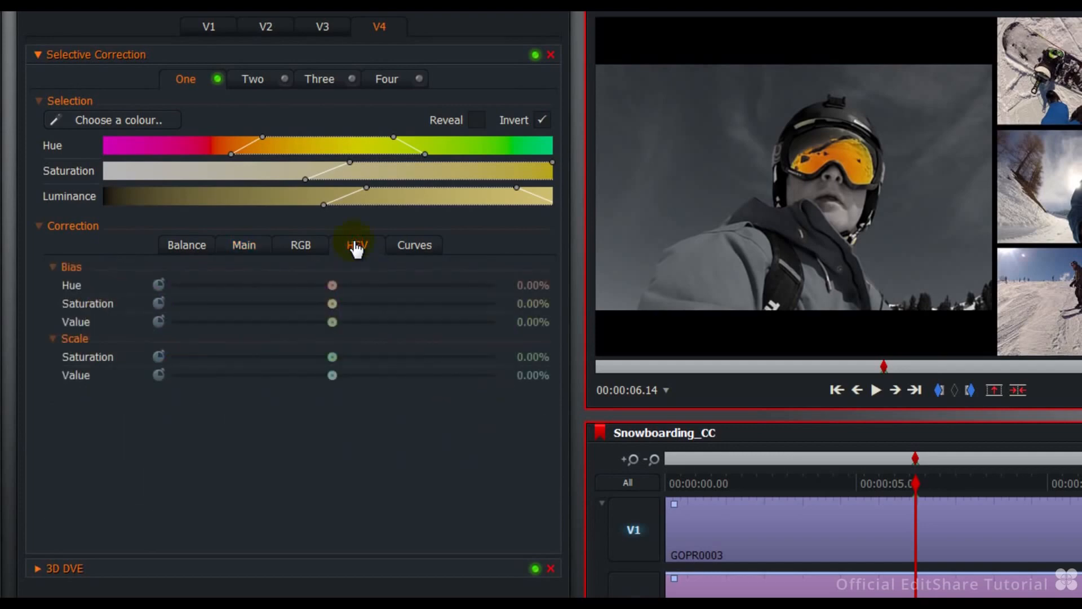
{"action": "mouse_move", "coordinate": [332, 285]}
{"action": "left_mouse_down"}
{"action": "mouse_move", "coordinate": [195, 283]}
{"action": "mouse_move", "coordinate": [468, 285]}
{"action": "mouse_move", "coordinate": [295, 286]}
{"action": "mouse_move", "coordinate": [320, 285]}
{"action": "left_mouse_up"}
{"action": "mouse_move", "coordinate": [332, 323]}
{"action": "left_mouse_down"}
{"action": "mouse_move", "coordinate": [286, 324]}
{"action": "mouse_move", "coordinate": [329, 320]}
{"action": "left_mouse_up"}
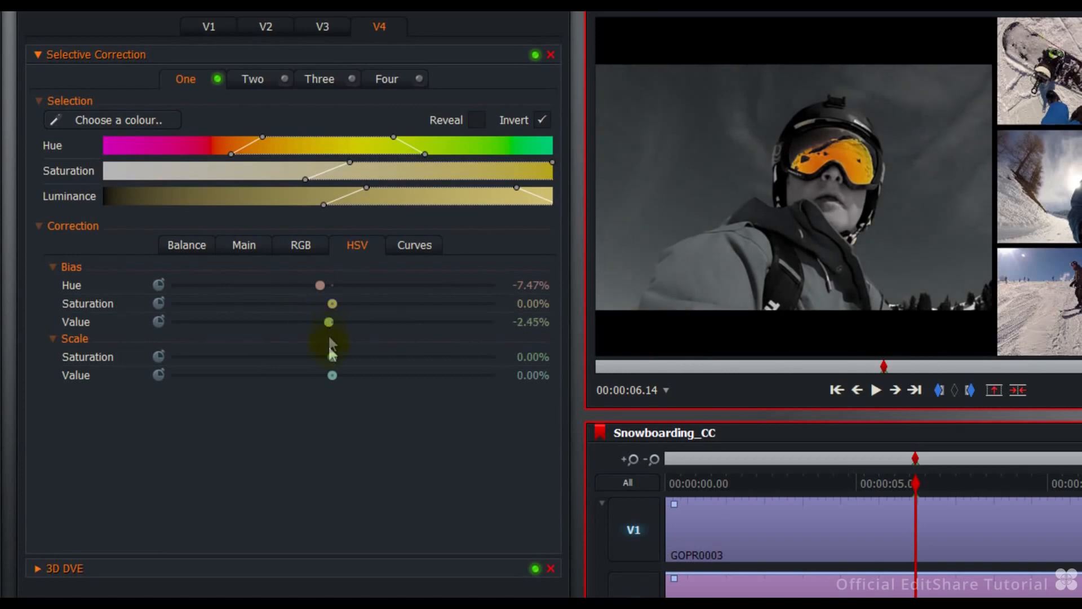
{"action": "left_click_drag", "start_coordinate": [330, 356], "coordinate": [308, 358]}
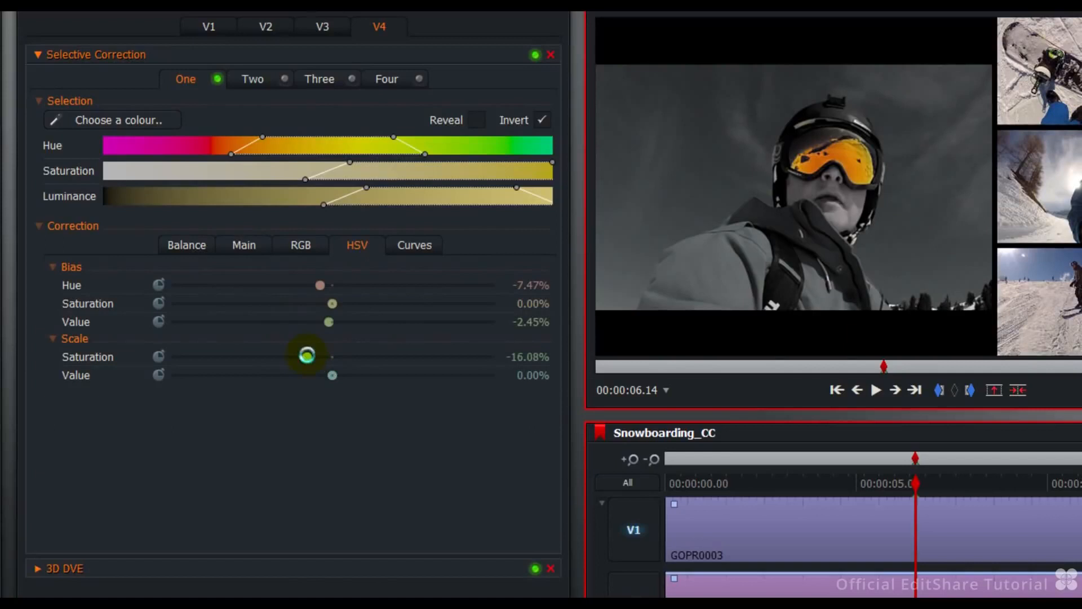
{"action": "left_click_drag", "start_coordinate": [333, 376], "coordinate": [363, 372]}
Shape the Luminance curve into an S with two points, lowering the shadow point and raising the highlight point to 206, 223
{"action": "left_click", "coordinate": [410, 248]}
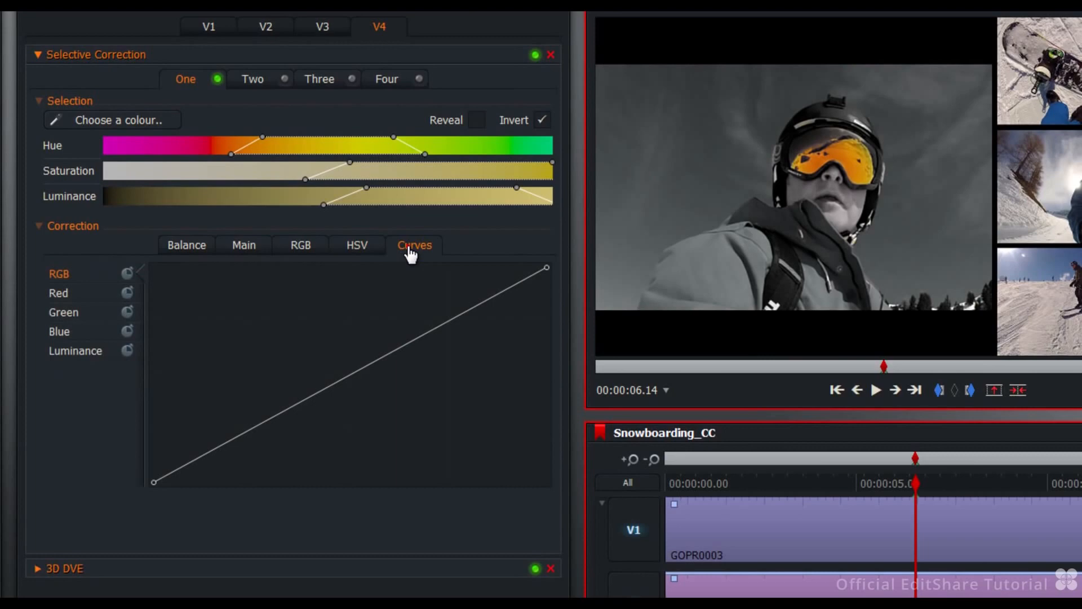
{"action": "left_click", "coordinate": [90, 360]}
{"action": "left_click", "coordinate": [254, 429]}
{"action": "left_click", "coordinate": [251, 428]}
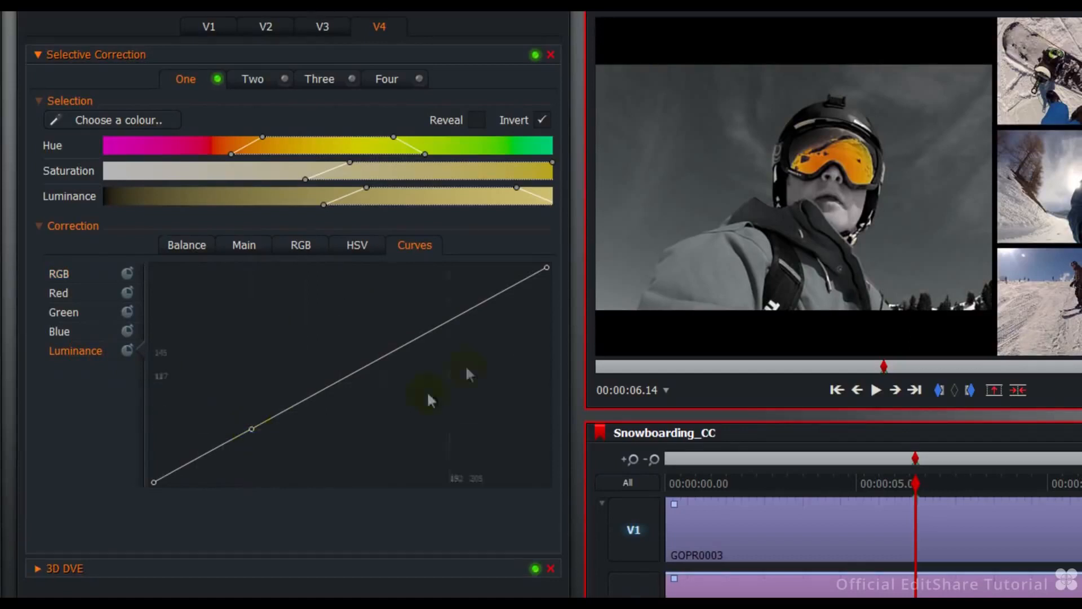
{"action": "left_click", "coordinate": [455, 316]}
{"action": "left_click_drag", "start_coordinate": [252, 430], "coordinate": [239, 459]}
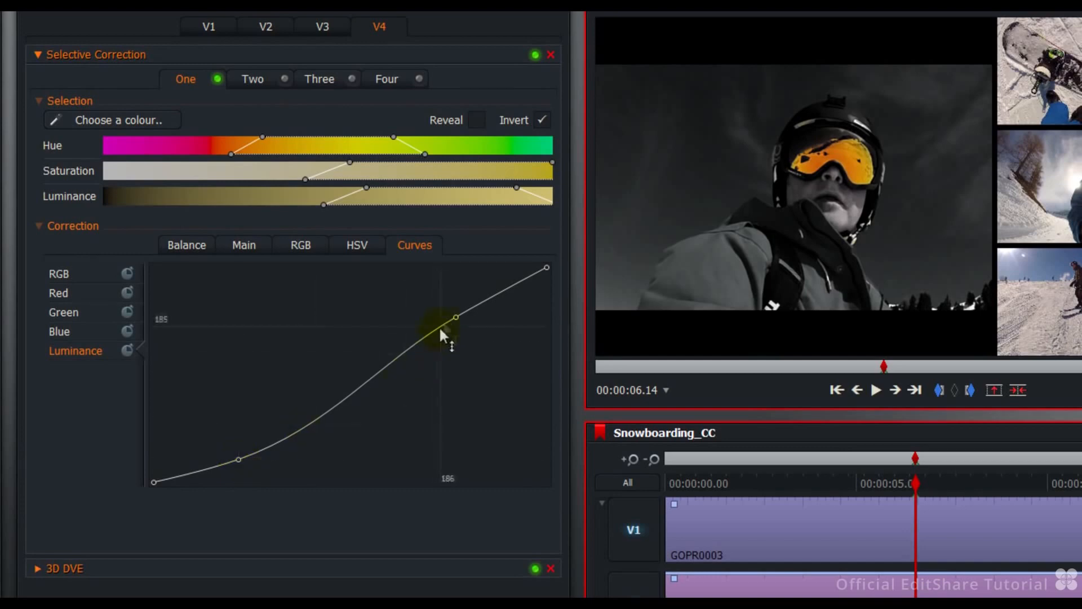
{"action": "left_click_drag", "start_coordinate": [456, 316], "coordinate": [470, 295]}
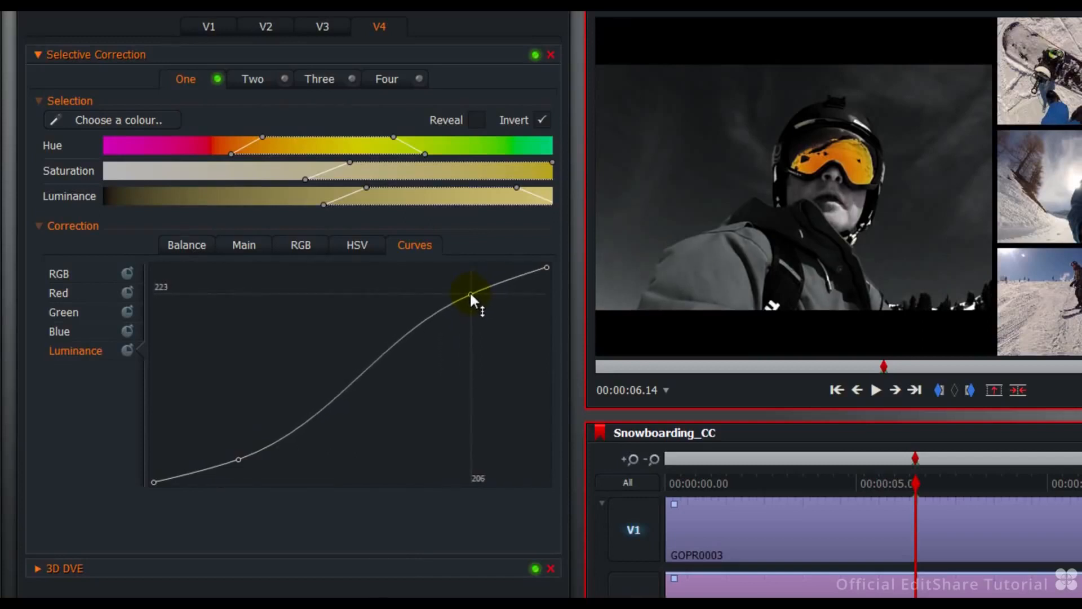
Set the RGB Gamma to Red 1.14, Green 1.06 and Blue 0.98, and the Green Brightness to 3.00%
{"action": "left_click", "coordinate": [300, 251]}
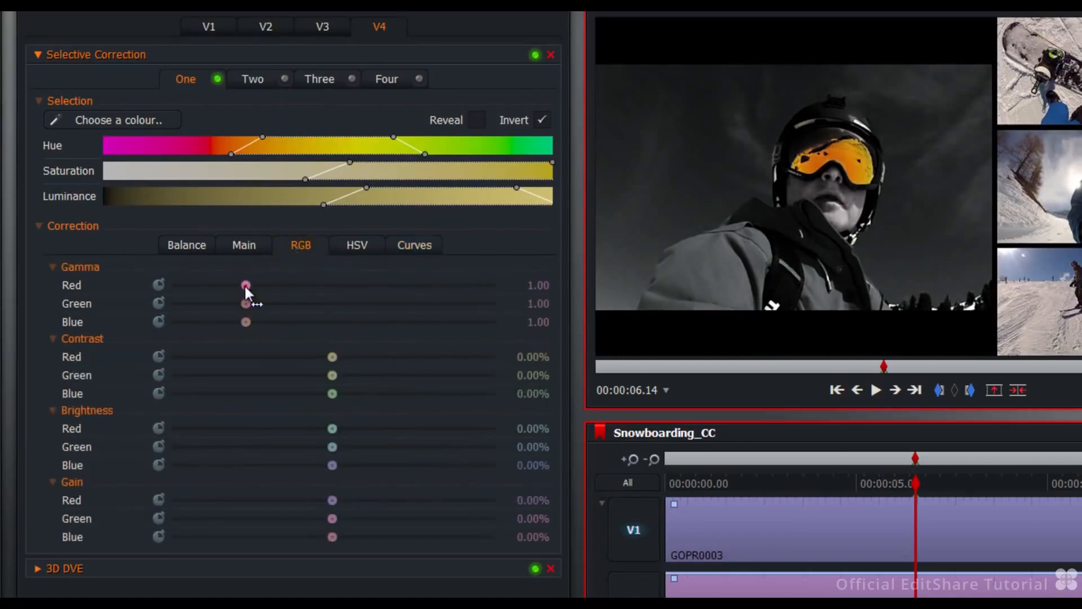
{"action": "left_click_drag", "start_coordinate": [246, 285], "coordinate": [244, 317]}
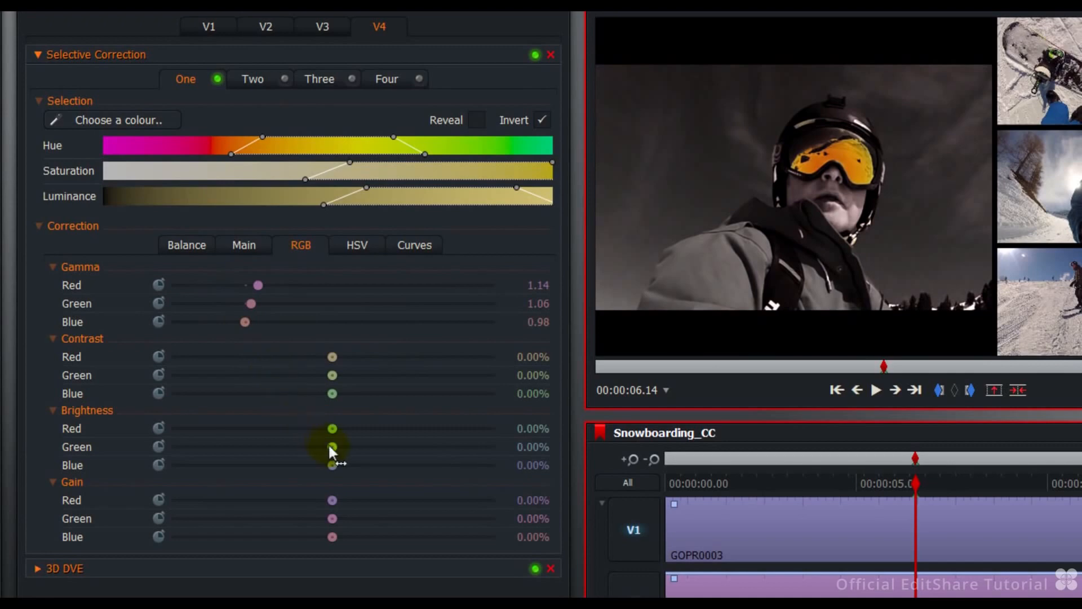
{"action": "mouse_move", "coordinate": [331, 446]}
{"action": "left_mouse_down"}
{"action": "mouse_move", "coordinate": [316, 446]}
{"action": "mouse_move", "coordinate": [348, 446]}
{"action": "mouse_move", "coordinate": [336, 446]}
{"action": "left_mouse_up"}
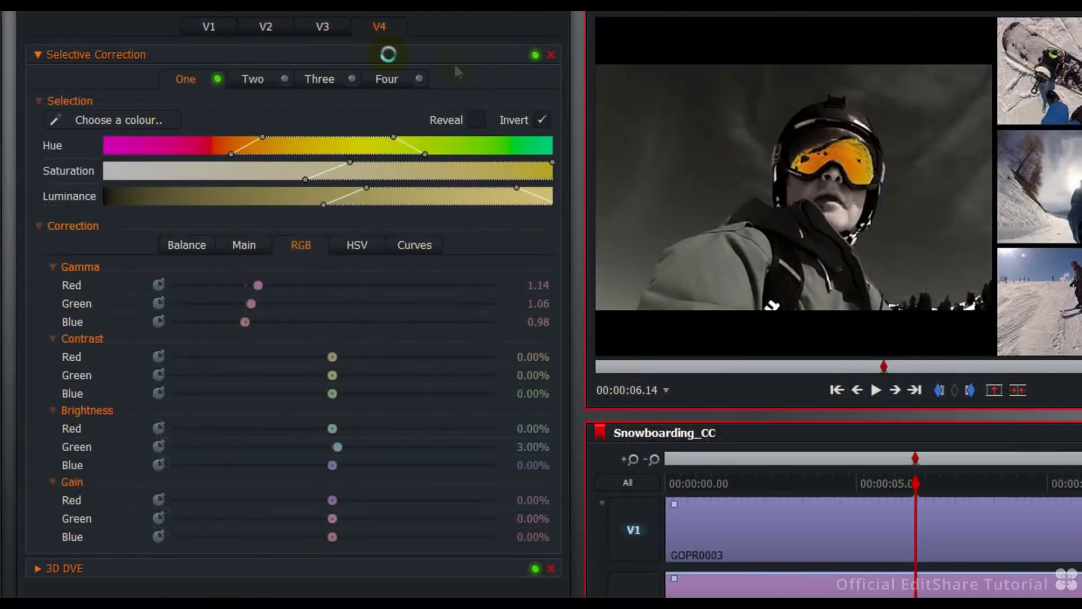
Disable correction One, enable correction Two, and sample the skin tone of the snowboarder's face as its colour
{"action": "left_click", "coordinate": [253, 81]}
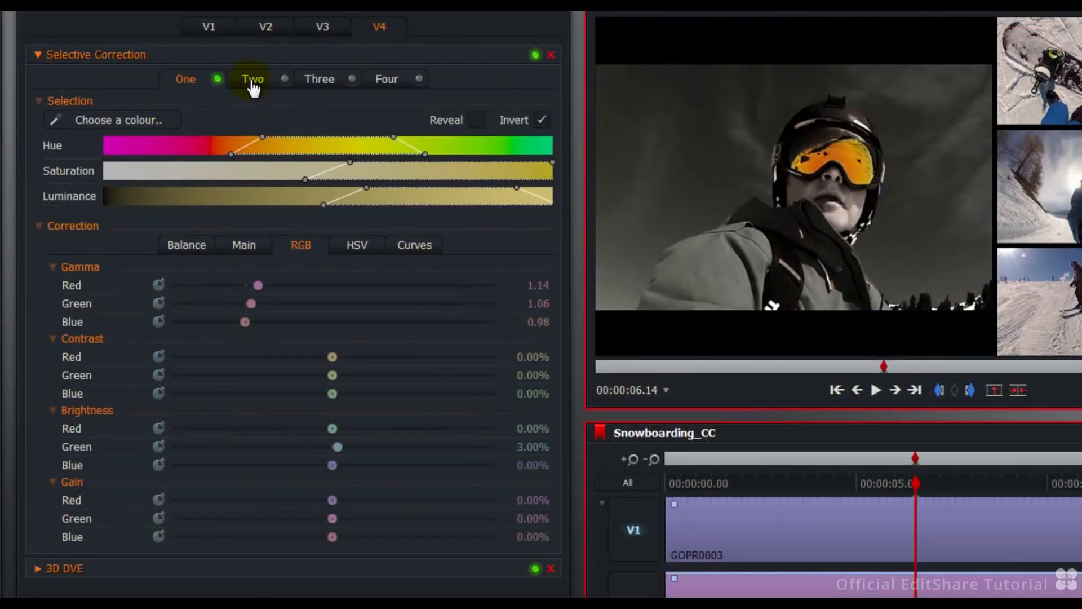
{"action": "left_click", "coordinate": [217, 80]}
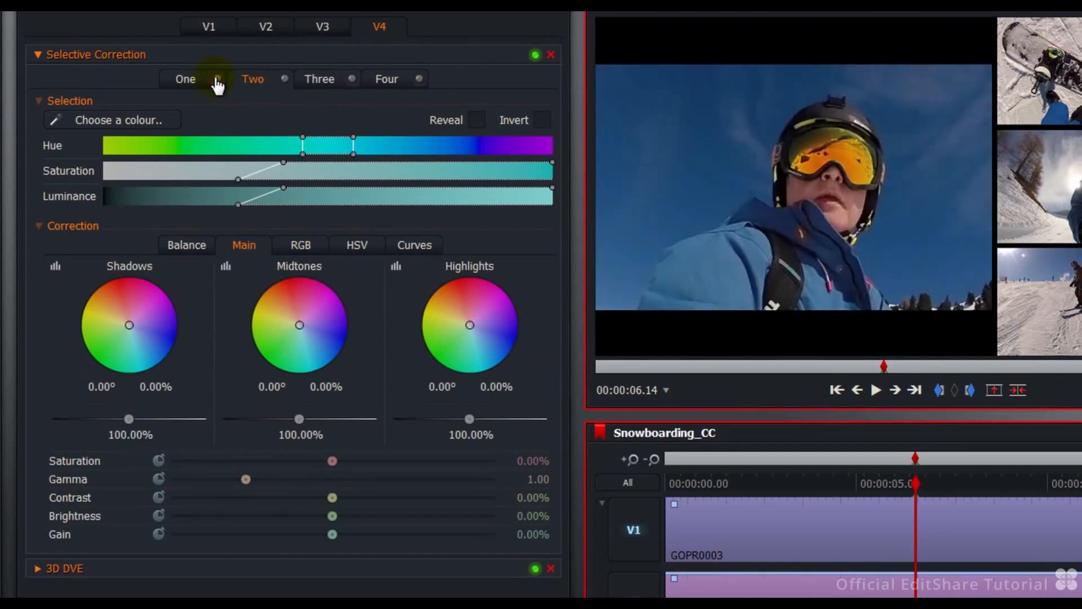
{"action": "left_click", "coordinate": [285, 78]}
{"action": "left_click", "coordinate": [116, 122]}
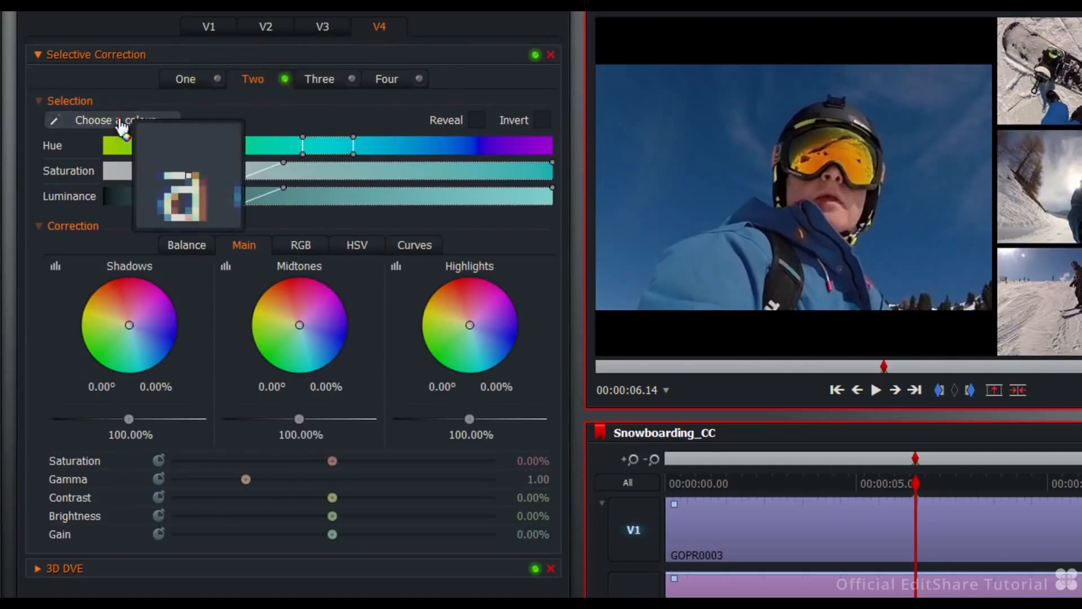
{"action": "left_click", "coordinate": [856, 197]}
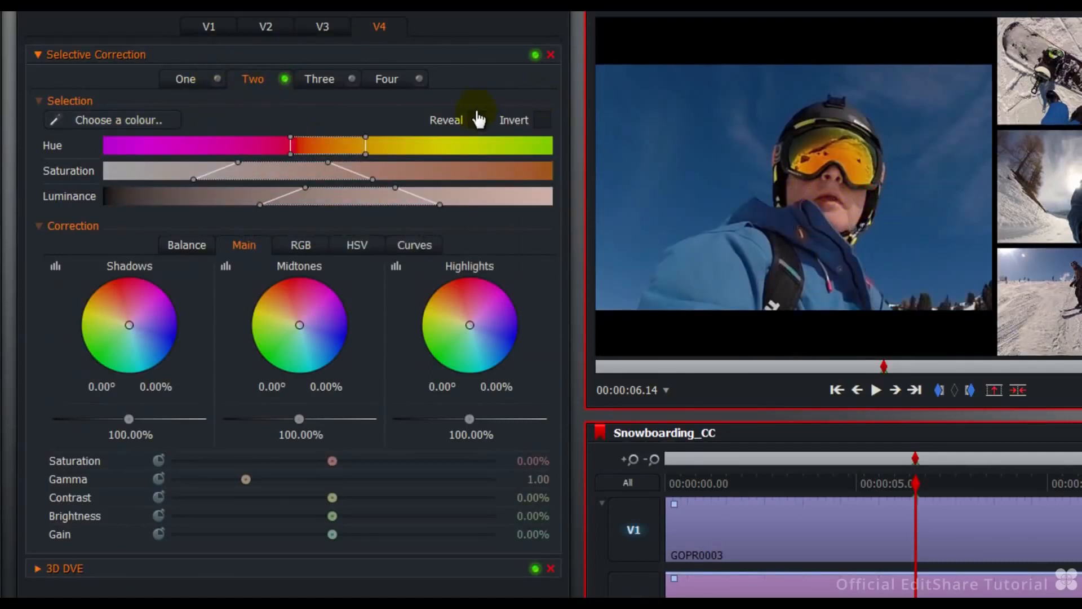
Reveal correction Two's selection and widen its hue range with soft falloffs and its saturation range at both ends
{"action": "left_click", "coordinate": [477, 120]}
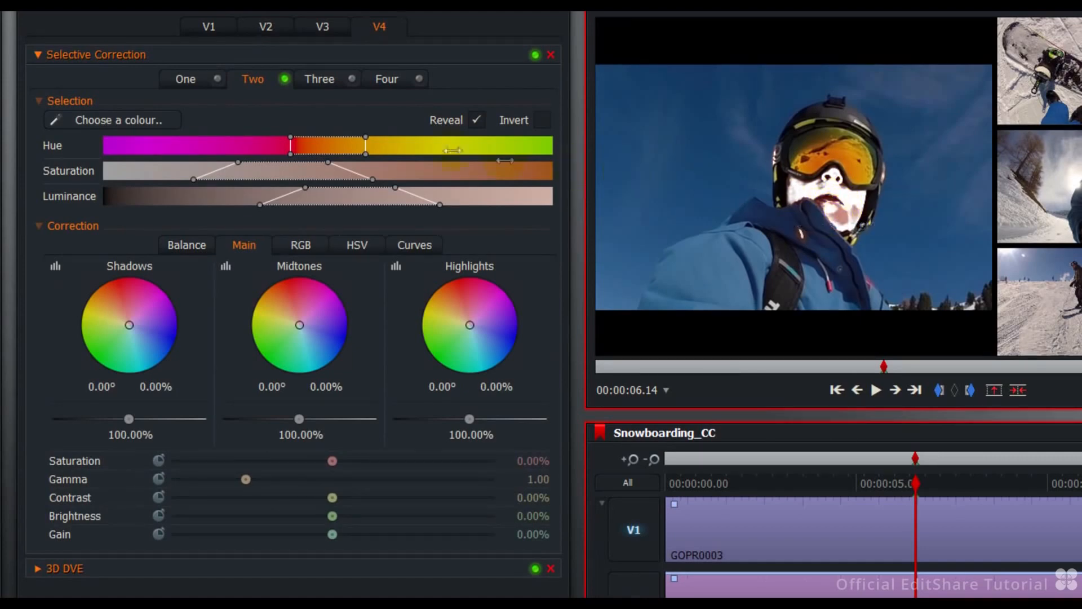
{"action": "left_click_drag", "start_coordinate": [367, 148], "coordinate": [444, 157]}
{"action": "left_click_drag", "start_coordinate": [441, 156], "coordinate": [440, 156]}
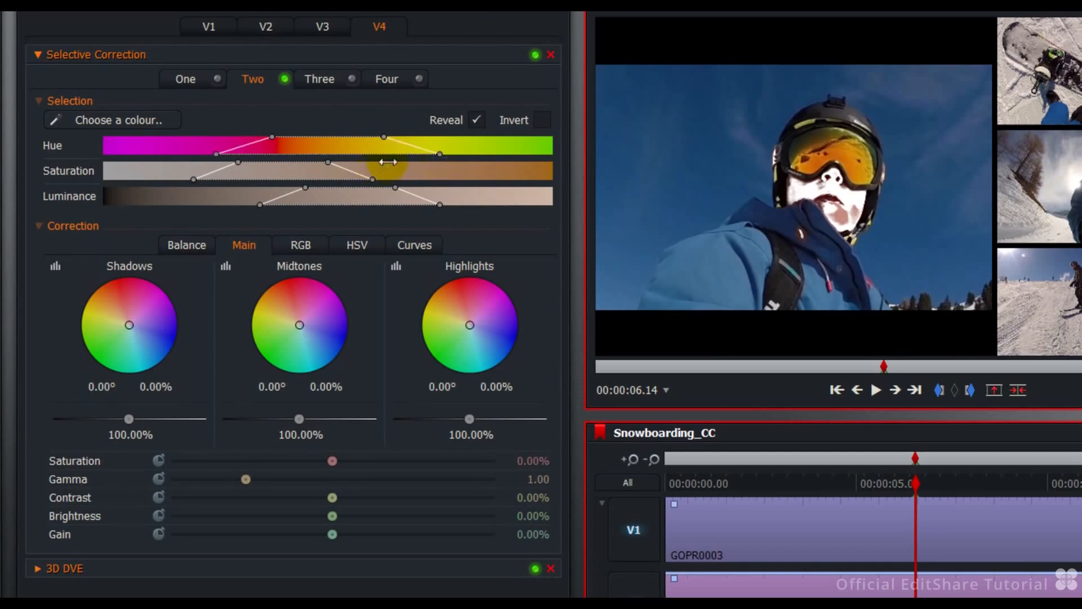
{"action": "mouse_move", "coordinate": [346, 171]}
{"action": "left_mouse_down"}
{"action": "mouse_move", "coordinate": [479, 172]}
{"action": "mouse_move", "coordinate": [357, 169]}
{"action": "left_mouse_up"}
{"action": "left_click_drag", "start_coordinate": [231, 165], "coordinate": [201, 169]}
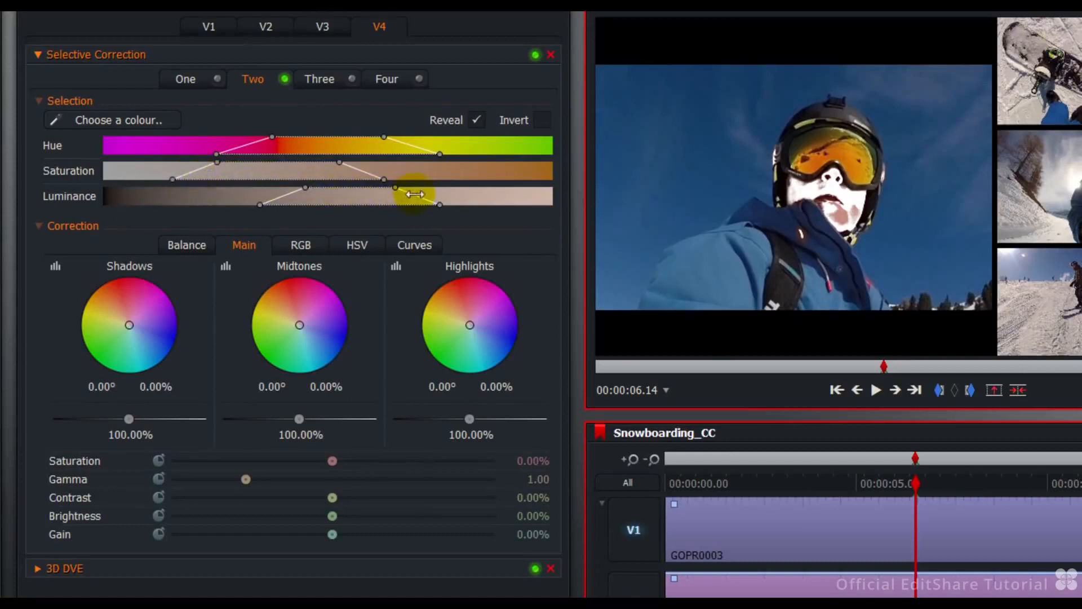
Extend correction Two's luminance range at both the dark and bright ends, and turn off the selection reveal
{"action": "left_click_drag", "start_coordinate": [415, 193], "coordinate": [491, 195]}
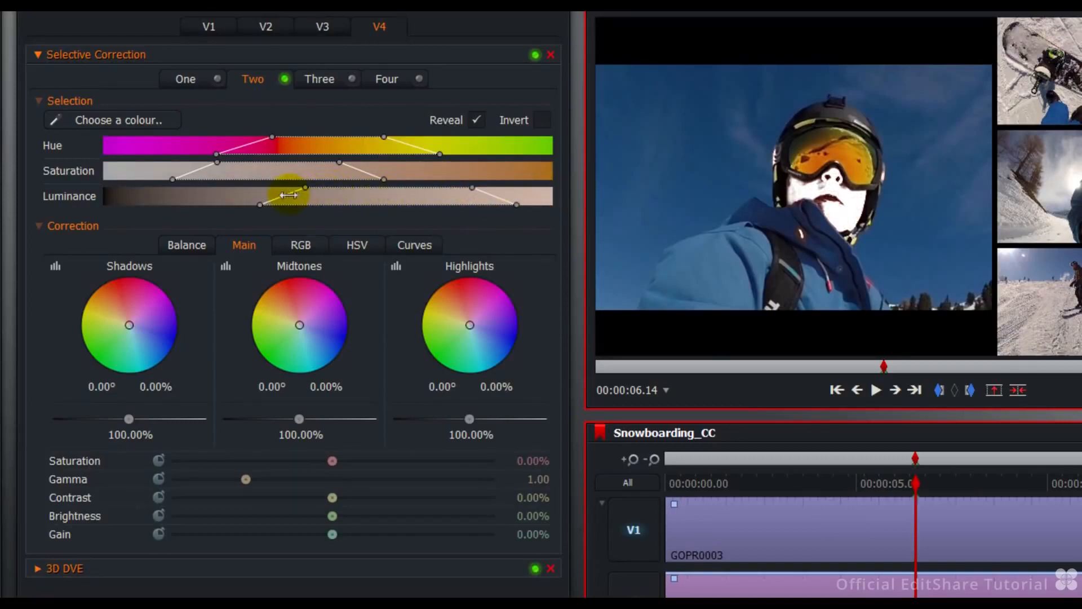
{"action": "left_click_drag", "start_coordinate": [289, 194], "coordinate": [259, 192]}
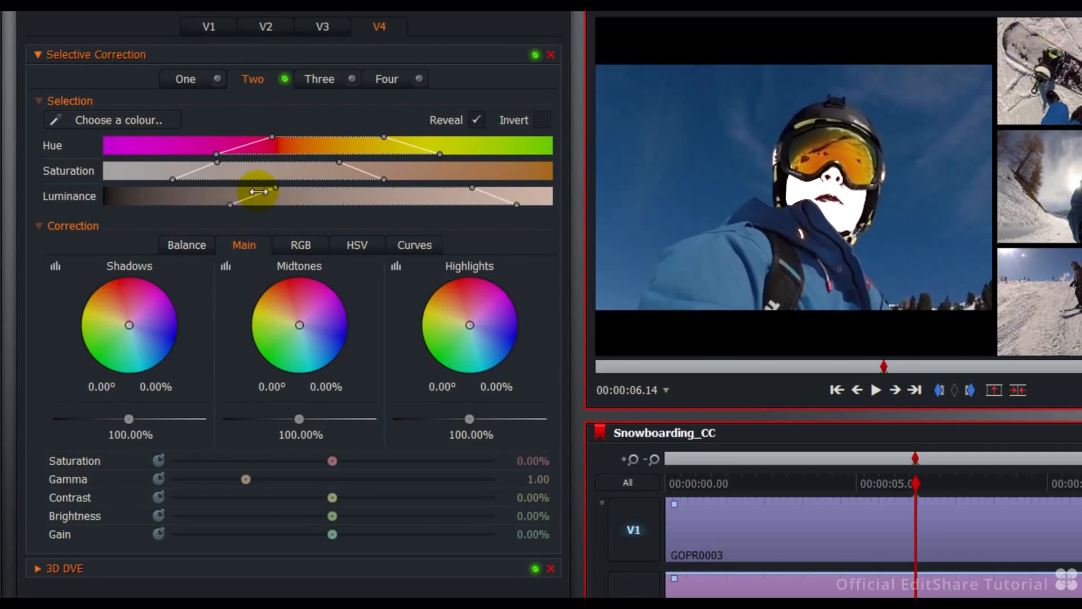
{"action": "left_click", "coordinate": [542, 121]}
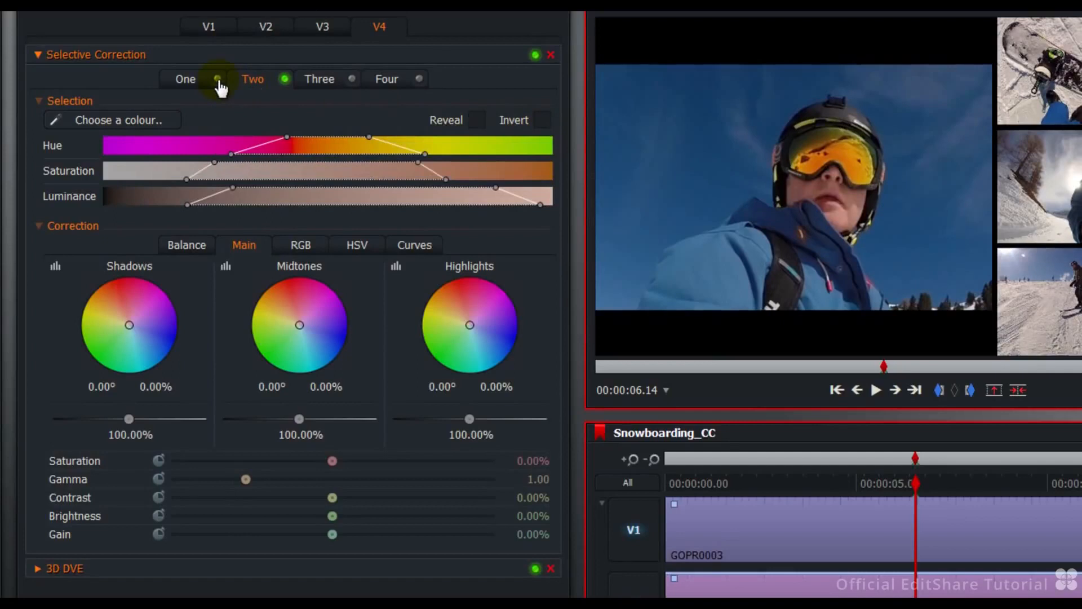
Enable correction One alongside Two, and set correction Two's Saturation to 10.08% and Contrast to 11.17%
{"action": "left_click", "coordinate": [217, 79]}
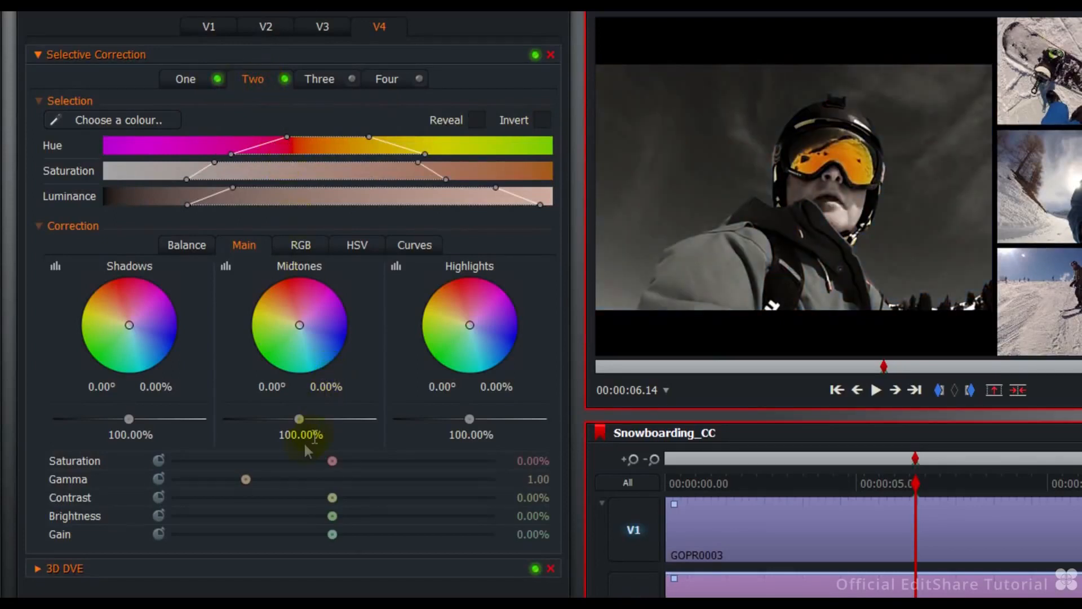
{"action": "mouse_move", "coordinate": [332, 461]}
{"action": "left_mouse_down"}
{"action": "mouse_move", "coordinate": [342, 460]}
{"action": "mouse_move", "coordinate": [320, 463]}
{"action": "mouse_move", "coordinate": [414, 462]}
{"action": "mouse_move", "coordinate": [350, 457]}
{"action": "left_mouse_up"}
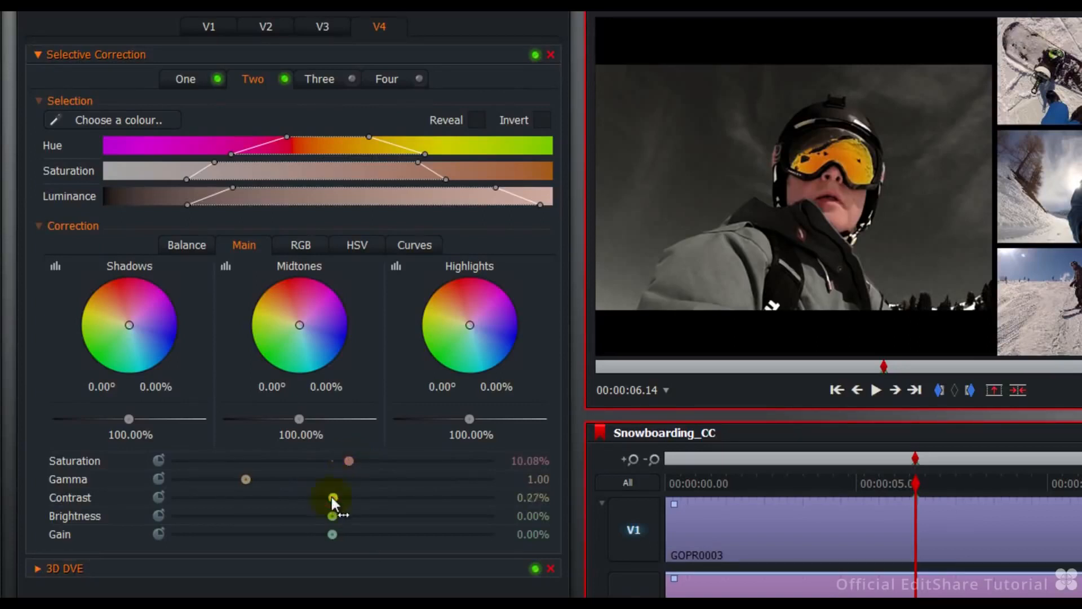
{"action": "mouse_move", "coordinate": [332, 498]}
{"action": "left_mouse_down"}
{"action": "mouse_move", "coordinate": [411, 498]}
{"action": "mouse_move", "coordinate": [350, 496]}
{"action": "left_mouse_up"}
Play the Snowboarding_CC sequence from its start to review the combined goggle and skin corrections
{"action": "left_click", "coordinate": [665, 478]}
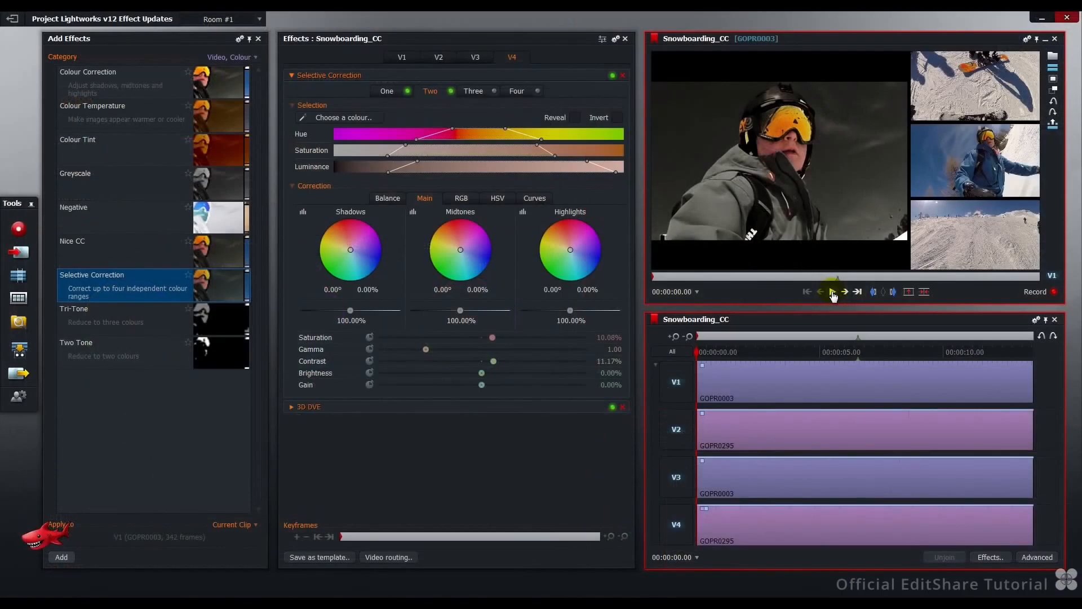
{"action": "left_click", "coordinate": [833, 293]}
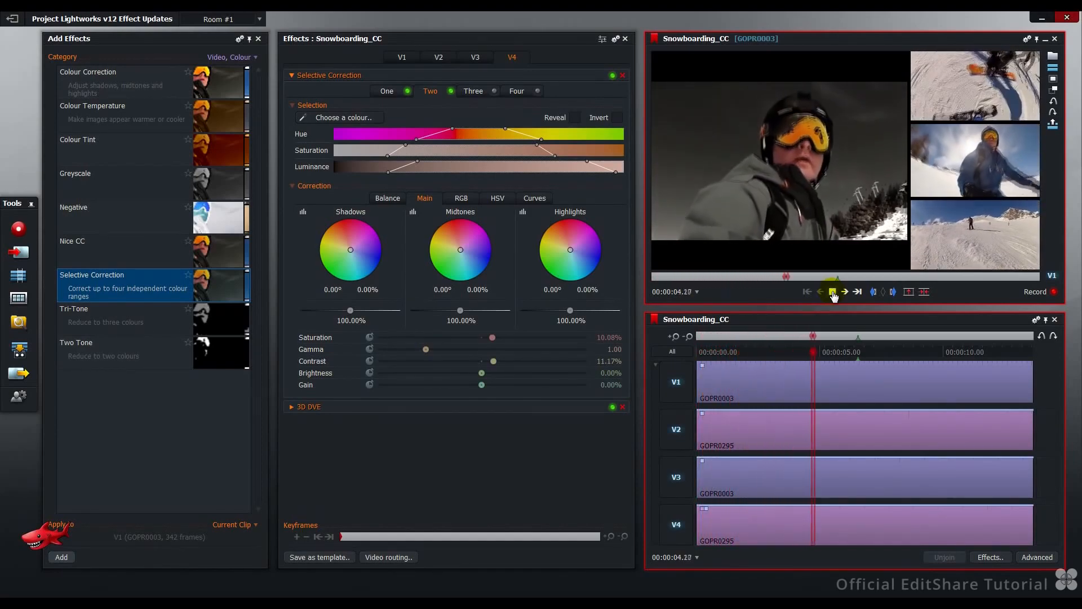
{"action": "left_click", "coordinate": [833, 292]}
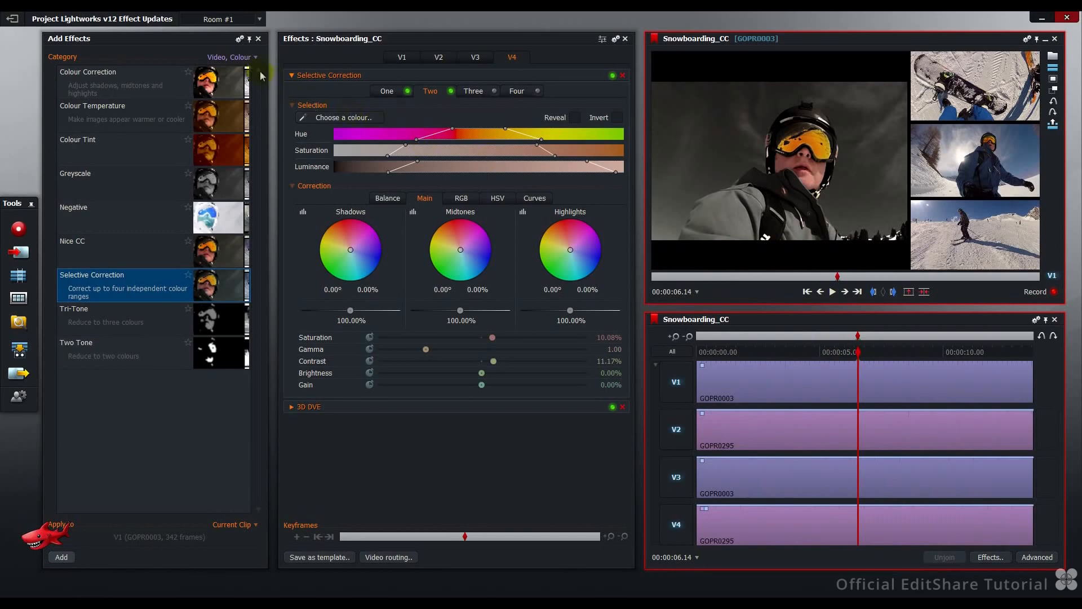
Show the Vignette & Crop effects and apply the Ellipse Vignette 2 preset to the V4 clip
{"action": "left_click", "coordinate": [242, 60]}
{"action": "left_click", "coordinate": [245, 273]}
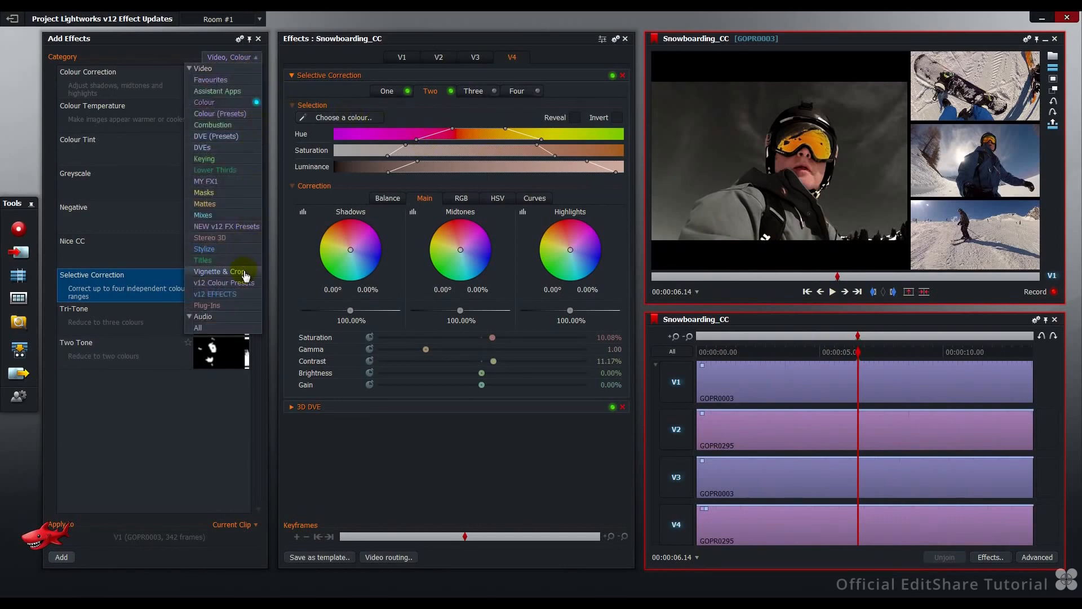
{"action": "left_click", "coordinate": [209, 151]}
{"action": "left_click_drag", "start_coordinate": [208, 151], "coordinate": [408, 451]}
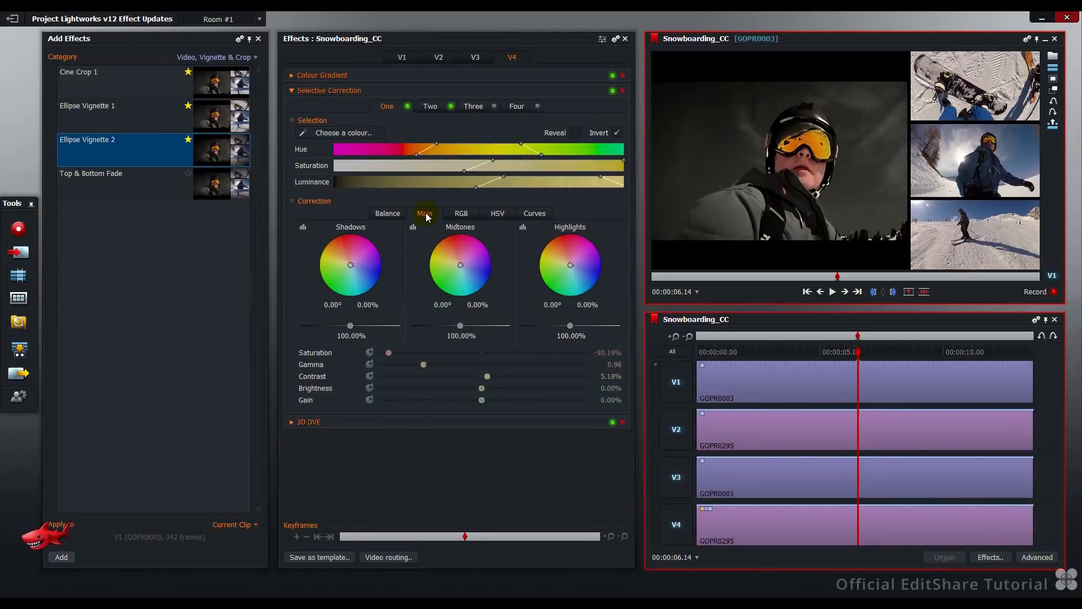
Set correction One's Saturation to -77.11% and its Gamma to 1.14
{"action": "left_click_drag", "start_coordinate": [388, 353], "coordinate": [439, 367]}
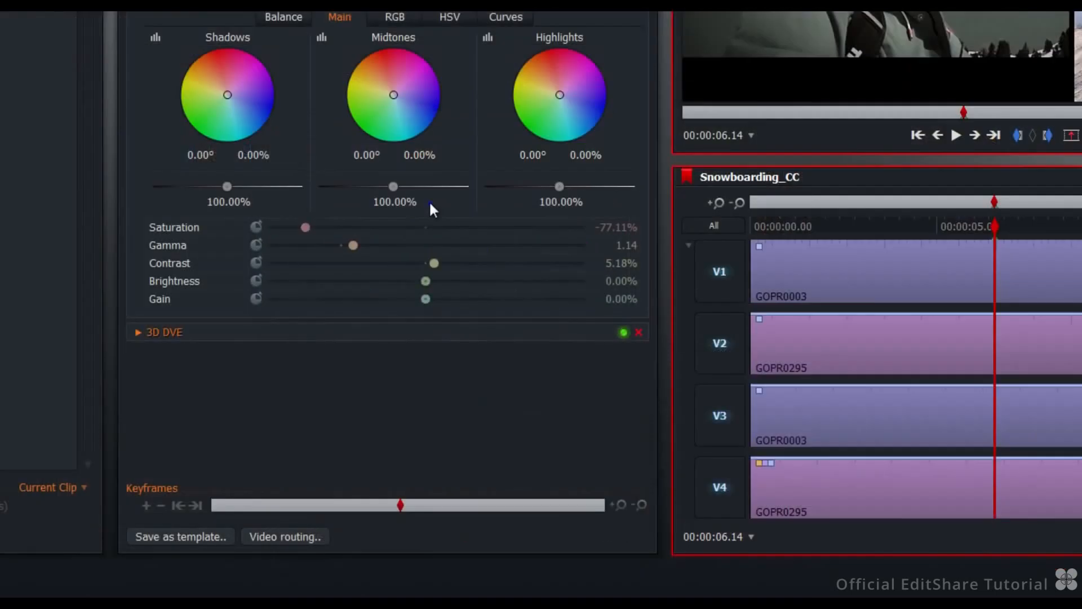
Reset only correction One's Saturation parameter to its default, and set it to -89.10%
{"action": "right_click", "coordinate": [485, 340]}
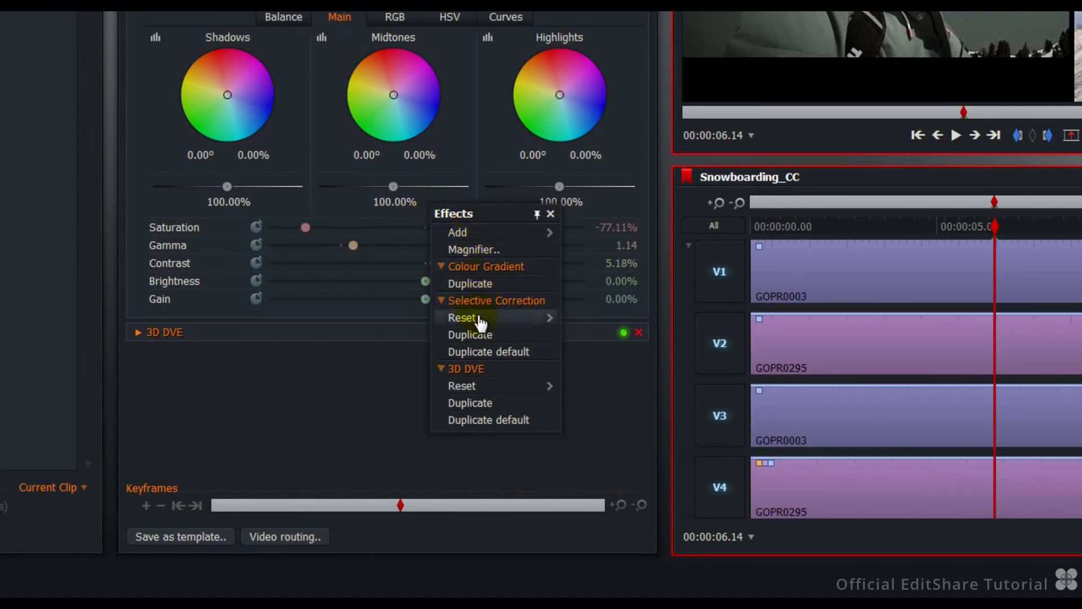
{"action": "mouse_move", "coordinate": [480, 320]}
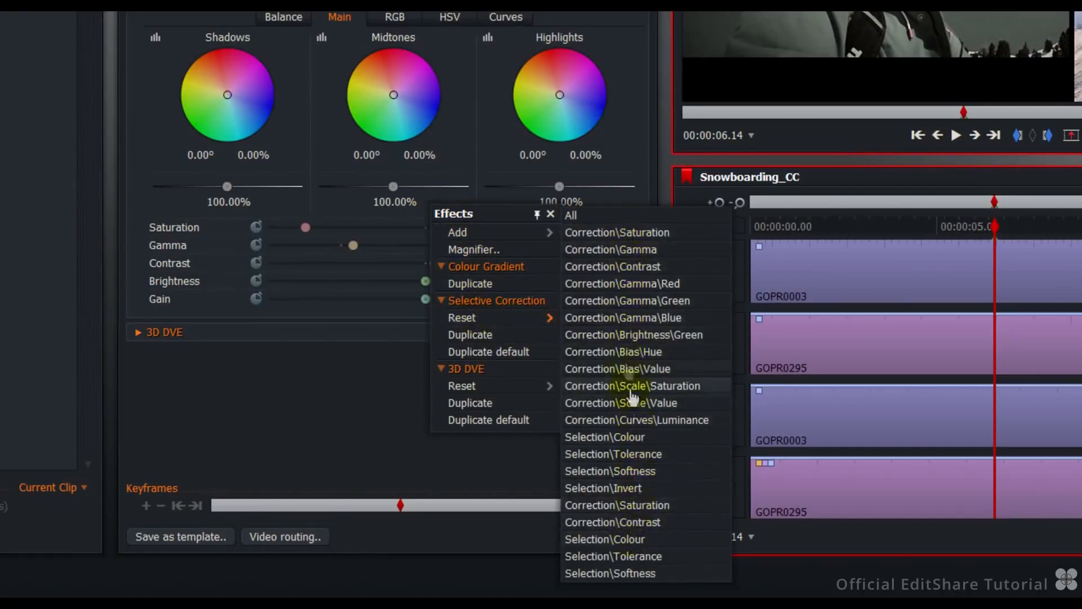
{"action": "left_click", "coordinate": [621, 233]}
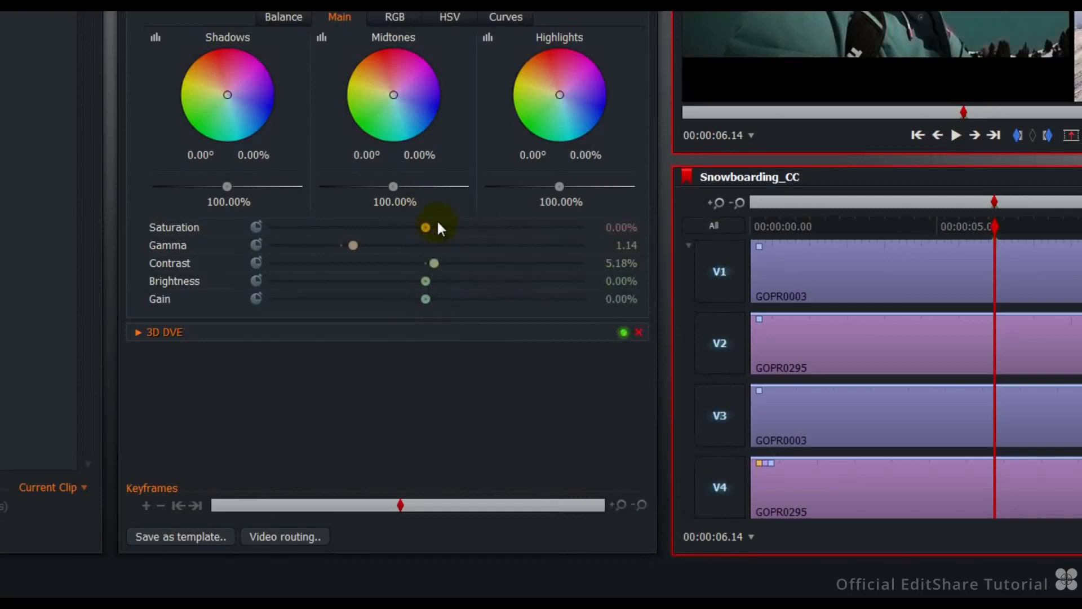
{"action": "right_click", "coordinate": [322, 202]}
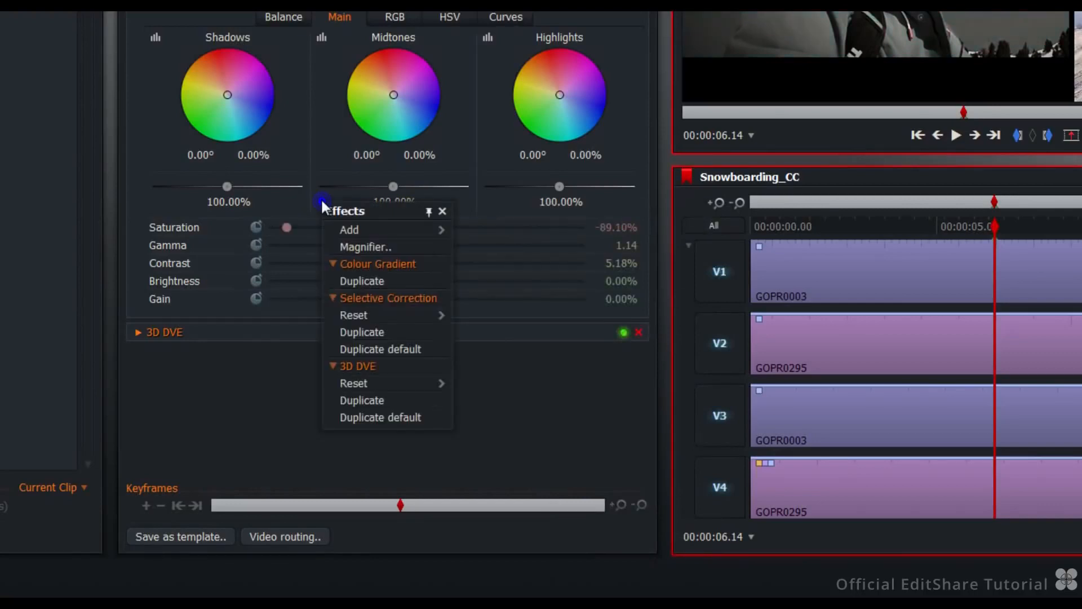
{"action": "left_click", "coordinate": [364, 320]}
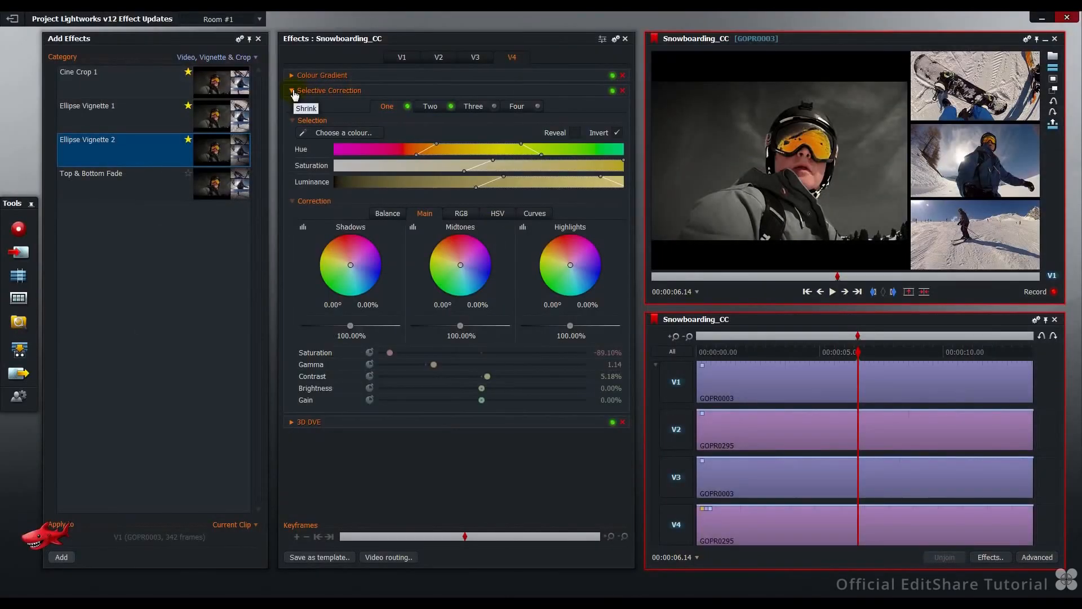
Collapse Selective Correction, add a duplicate of it with default settings, and open the duplicate's name for editing
{"action": "left_click", "coordinate": [291, 91]}
{"action": "right_click", "coordinate": [381, 135]}
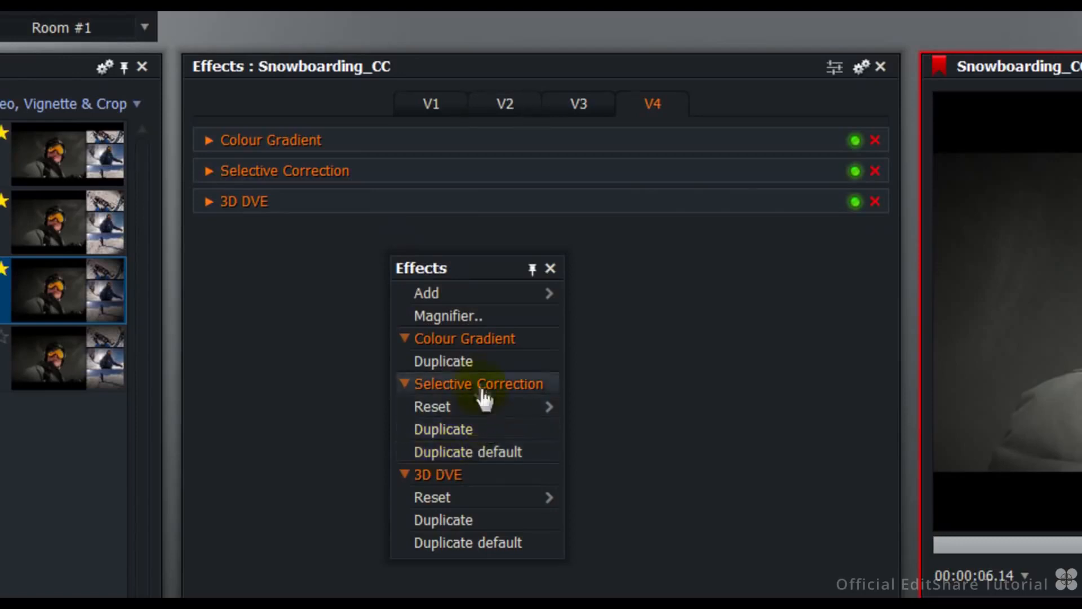
{"action": "left_click", "coordinate": [497, 457]}
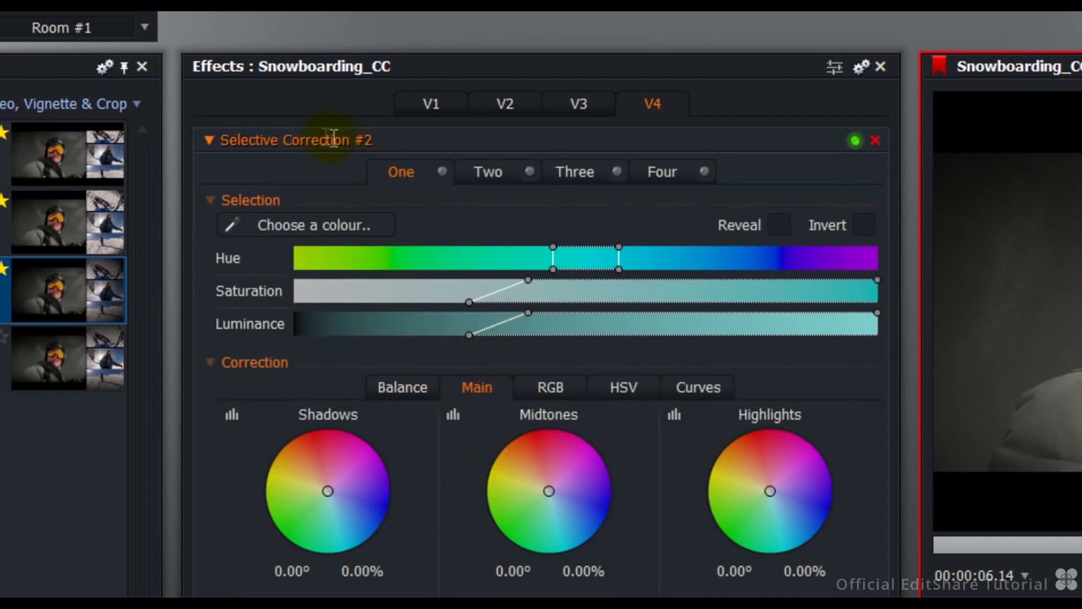
{"action": "left_click", "coordinate": [219, 140]}
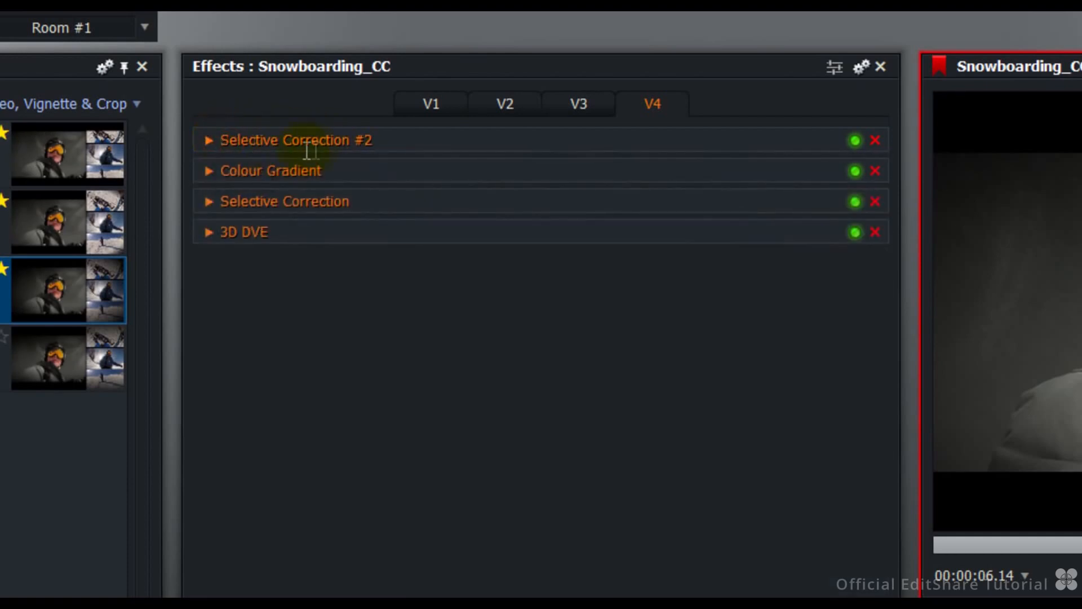
{"action": "left_click", "coordinate": [372, 140]}
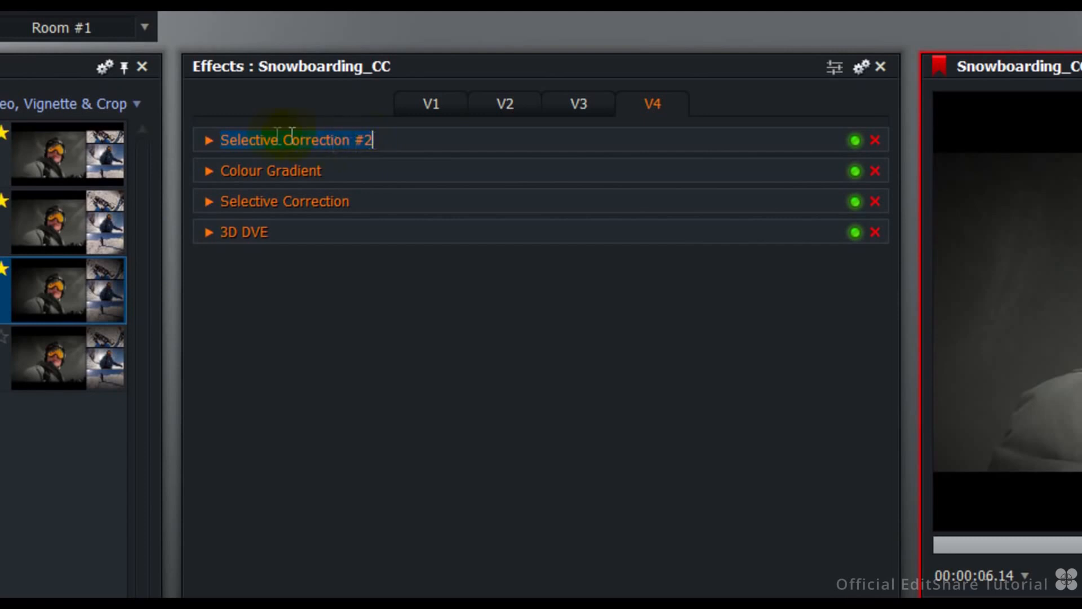
{"action": "left_click", "coordinate": [209, 141]}
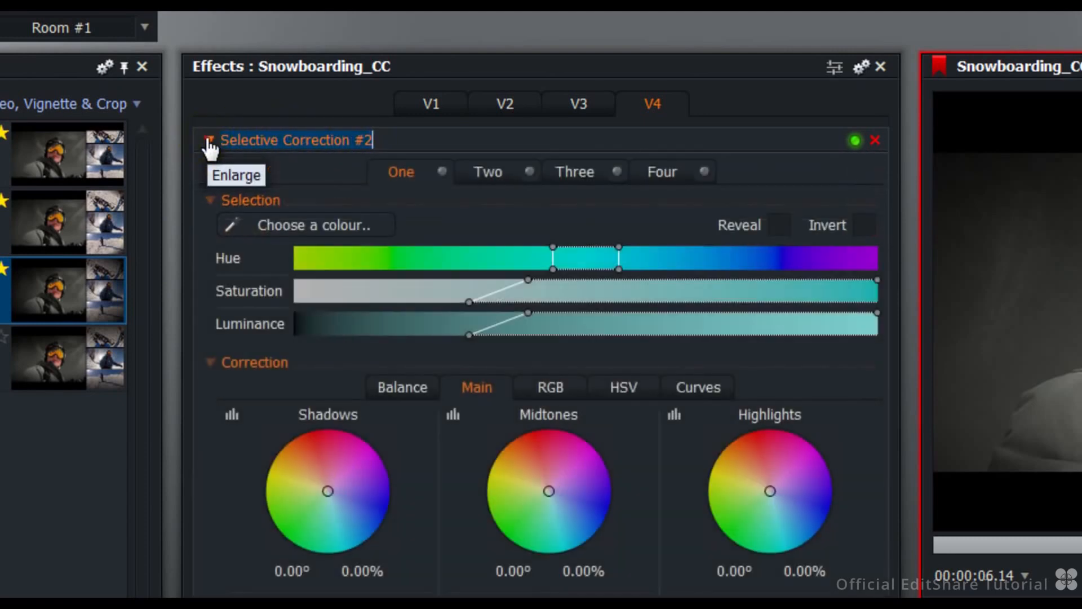
{"action": "left_click", "coordinate": [375, 139]}
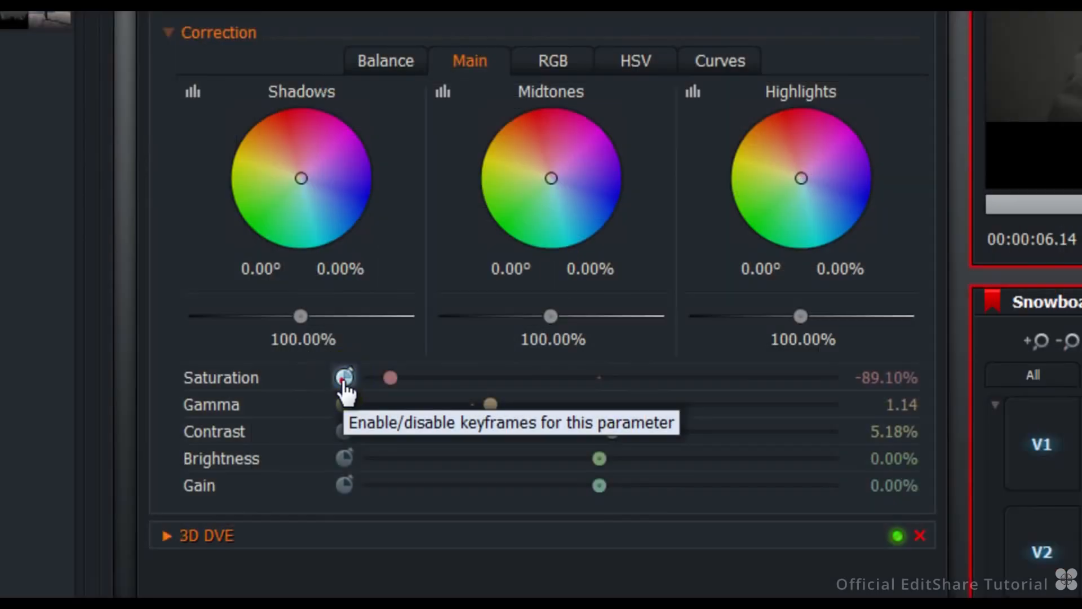
Enable keyframes for correction One's Saturation, Gamma, Contrast, Brightness and Gain
{"action": "left_click", "coordinate": [369, 352]}
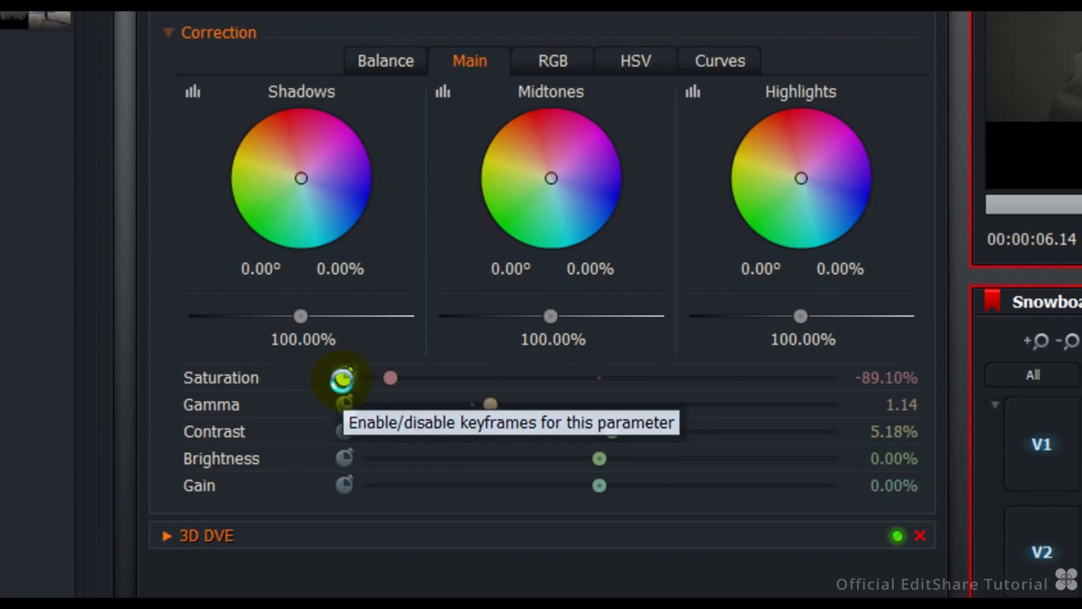
{"action": "left_click", "coordinate": [344, 404]}
{"action": "left_click", "coordinate": [345, 431]}
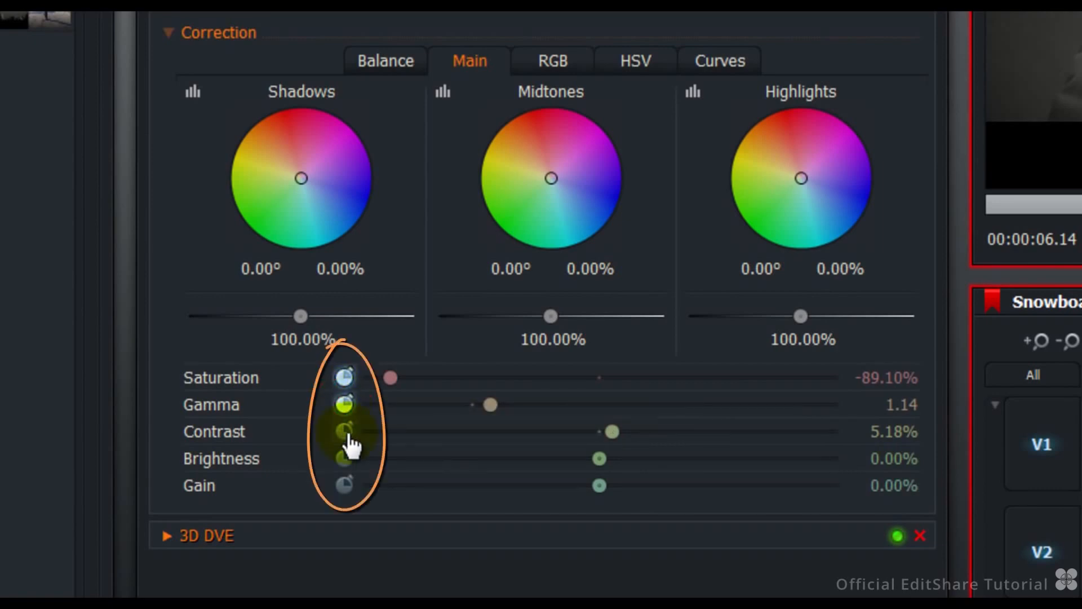
{"action": "left_click", "coordinate": [345, 431]}
{"action": "left_click", "coordinate": [345, 458]}
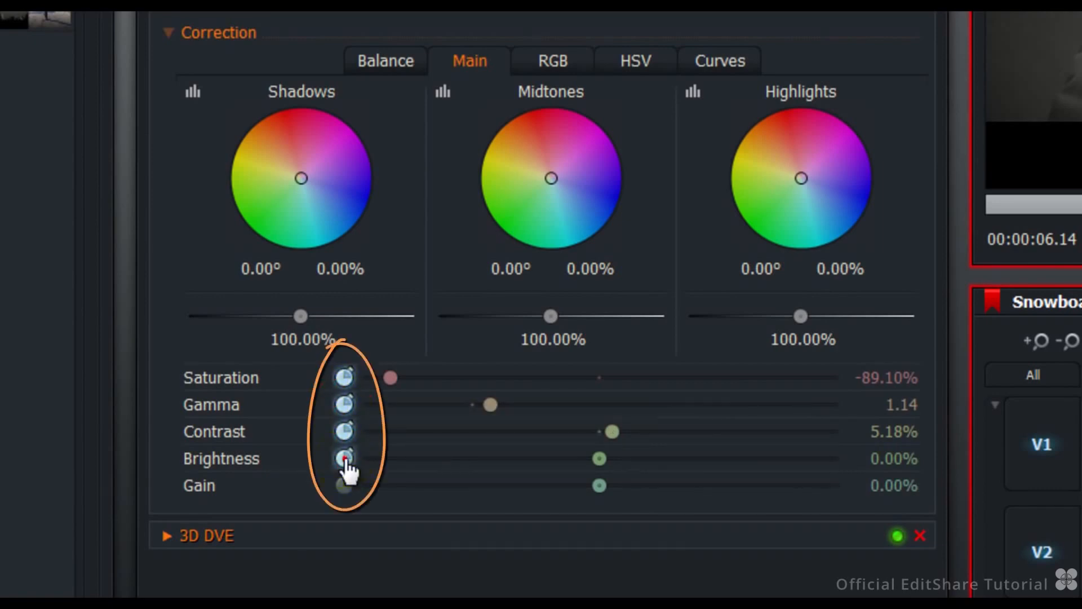
{"action": "left_click", "coordinate": [345, 485]}
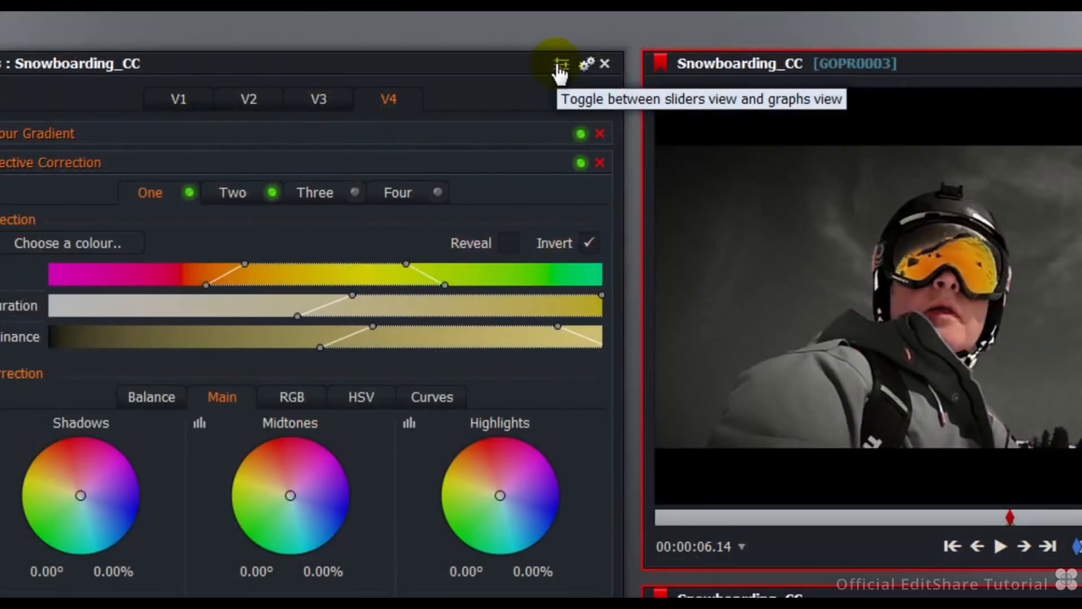
Switch the effects to graphs view, add two keyframes in the later part of the Saturation graph, and raise the second one
{"action": "left_click", "coordinate": [561, 65]}
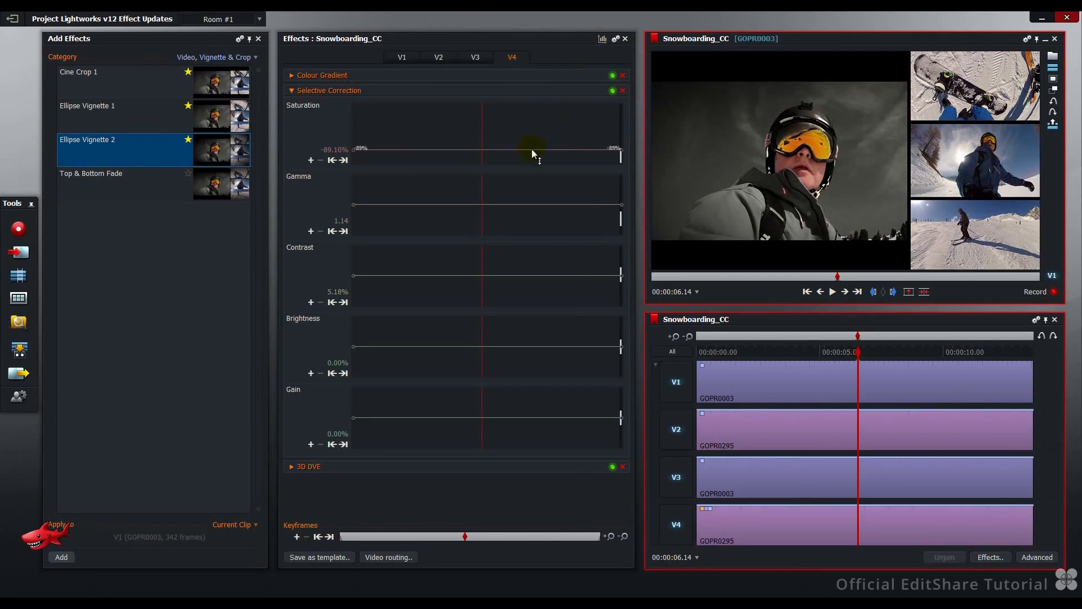
{"action": "left_click", "coordinate": [532, 148]}
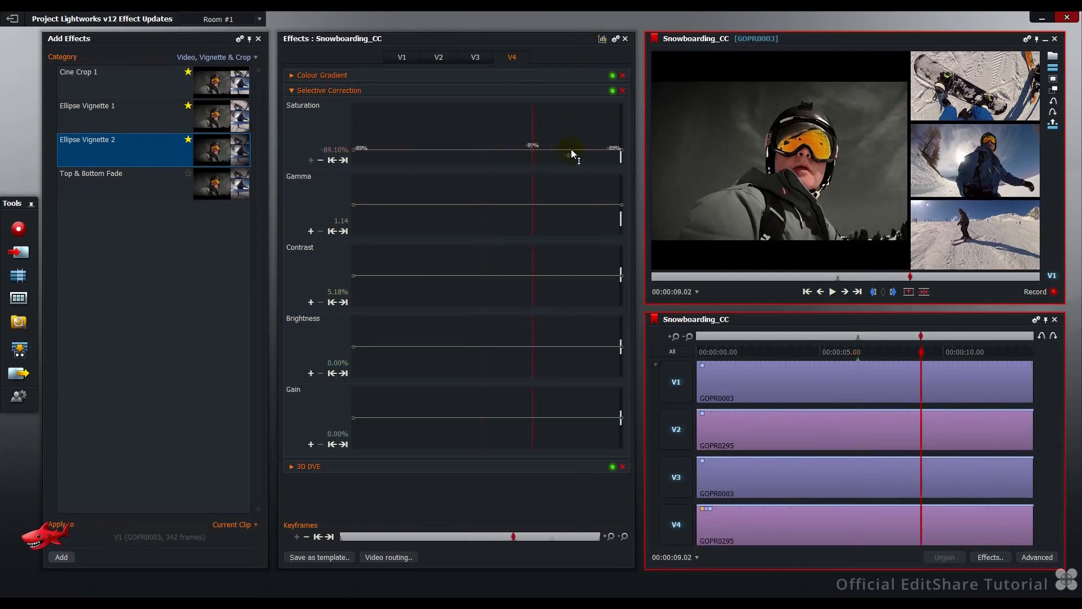
{"action": "left_click", "coordinate": [571, 149]}
{"action": "left_click_drag", "start_coordinate": [571, 151], "coordinate": [578, 131]}
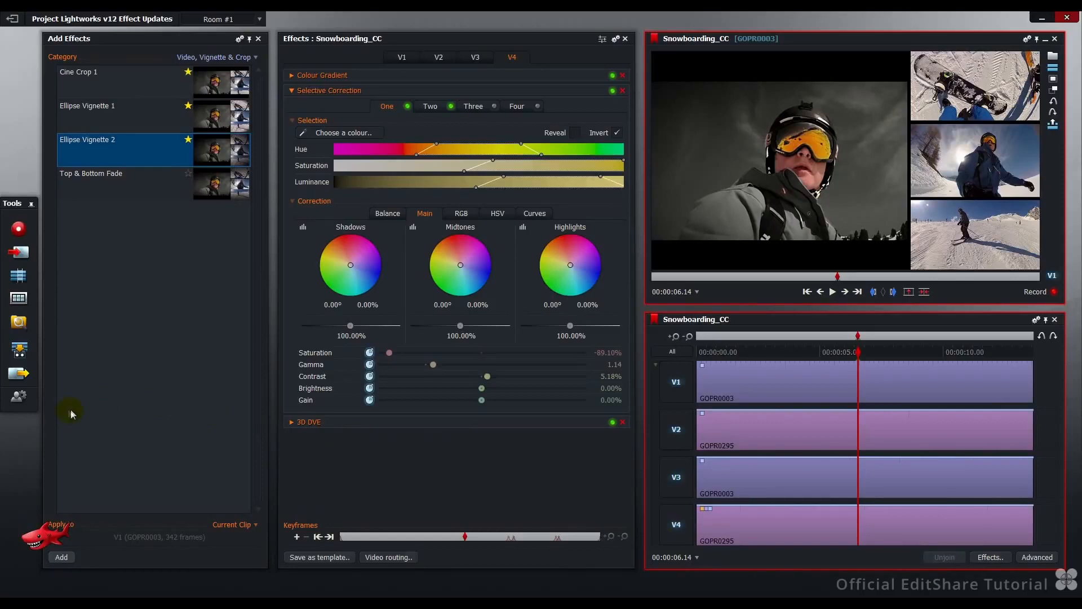
Import the Lightworks.prefs file from the Lightworks Preferences folder as the user preferences
{"action": "left_click", "coordinate": [19, 399]}
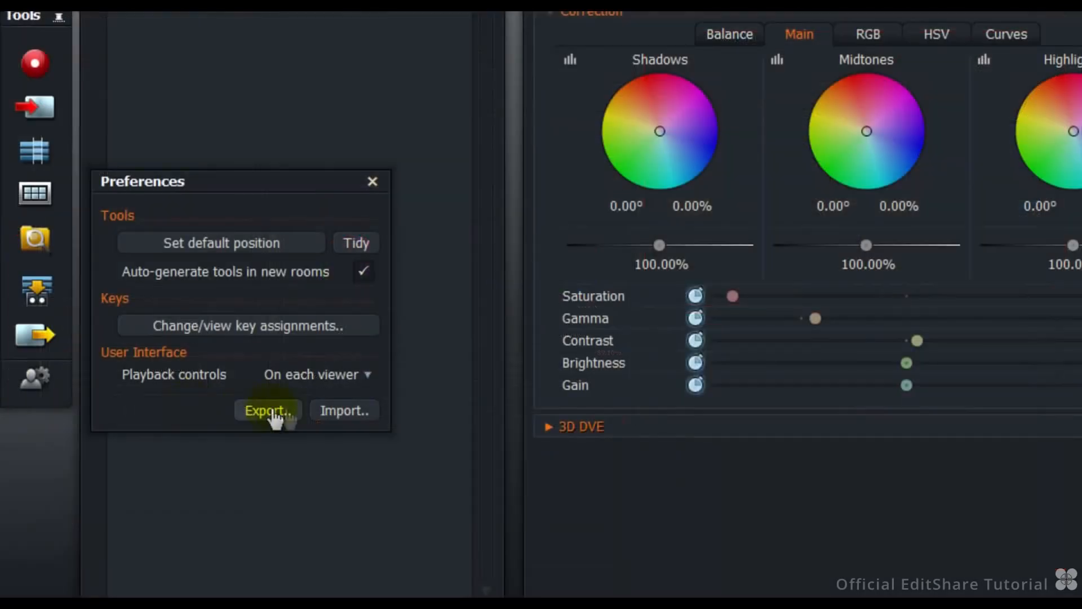
{"action": "left_click", "coordinate": [341, 414]}
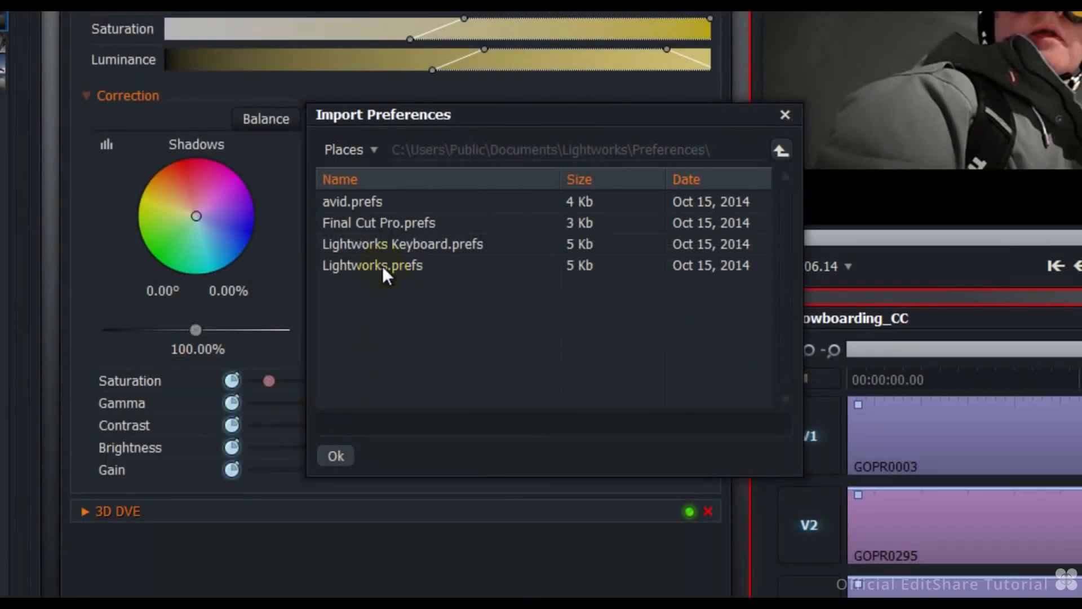
{"action": "left_click", "coordinate": [382, 266]}
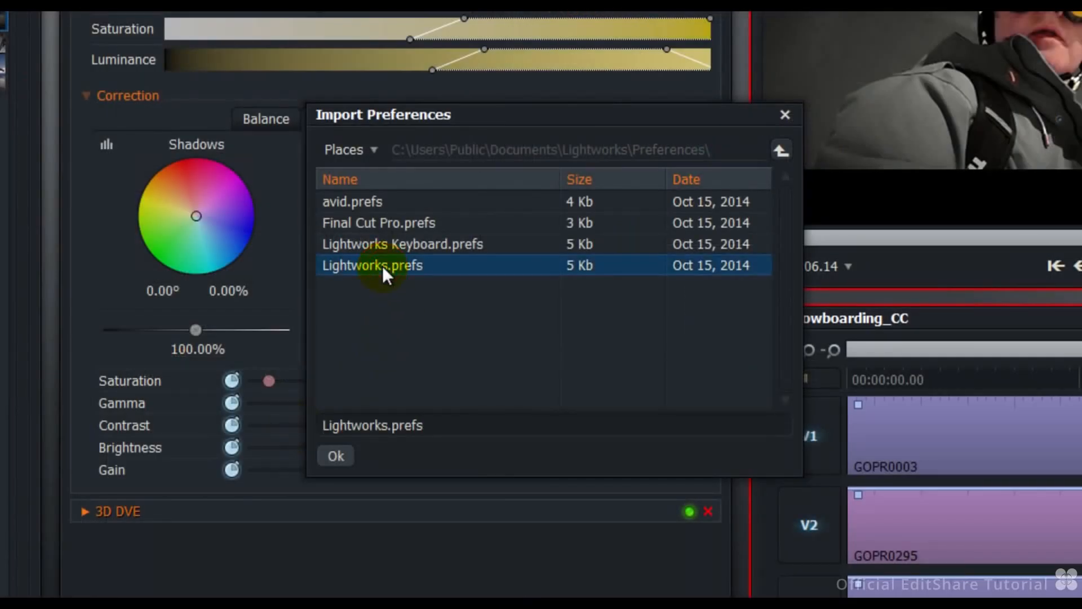
{"action": "left_click", "coordinate": [337, 455]}
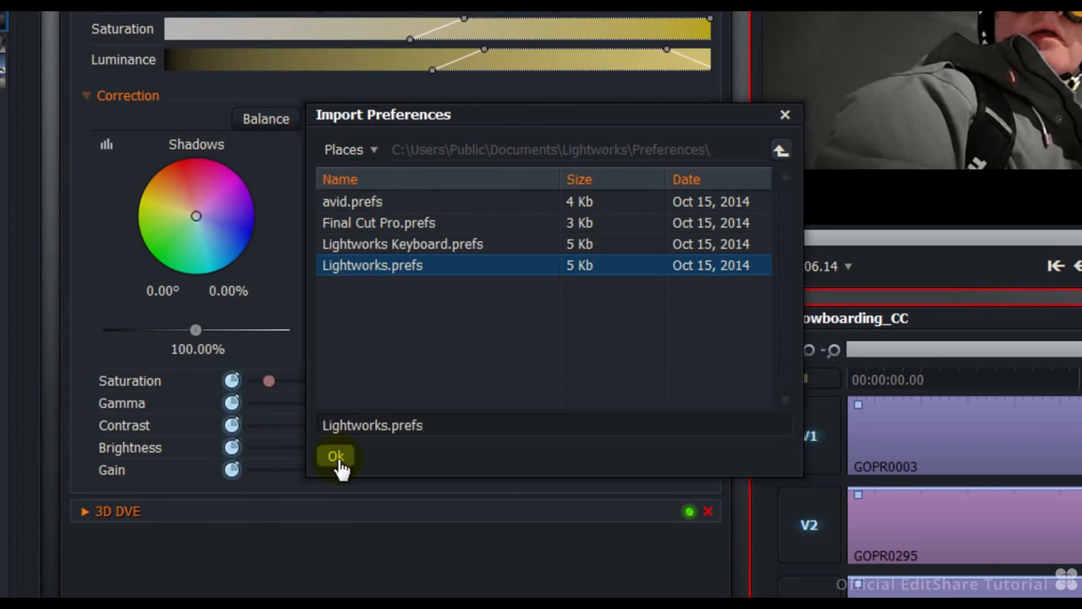